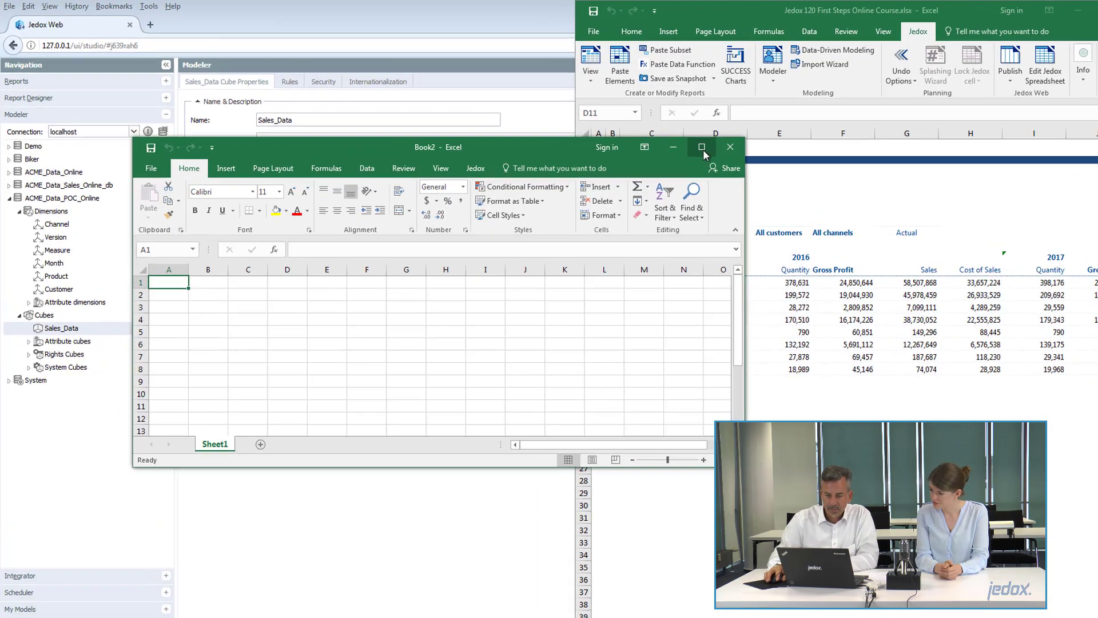
Step: Maximize the blank workbook and open a new Jedox Paste View definition in it
click(648, 135)
click(569, 51)
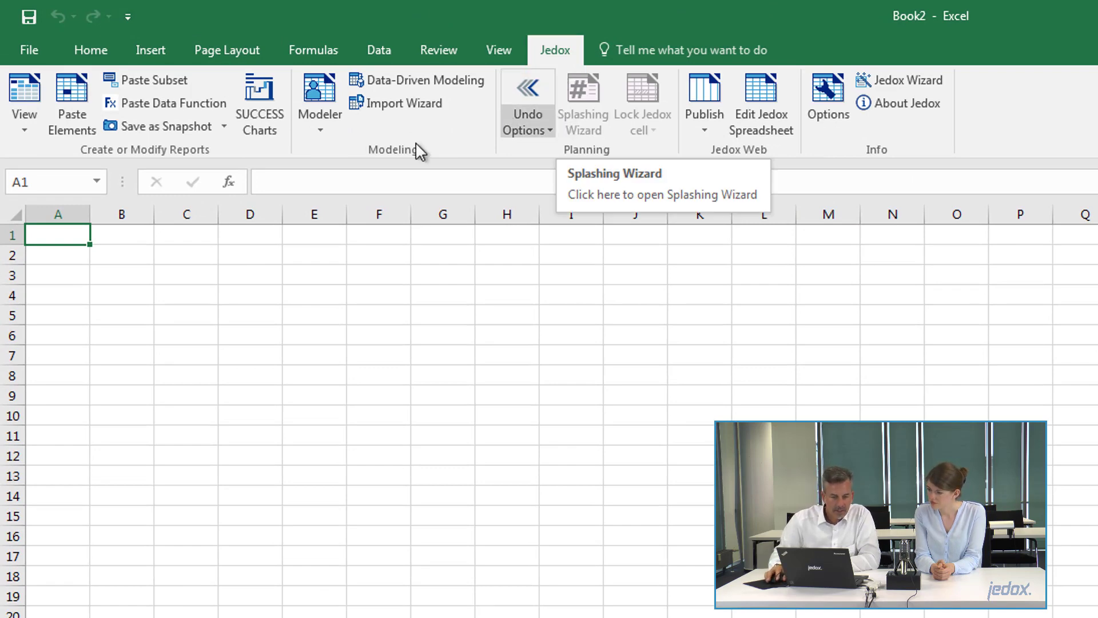
click(25, 95)
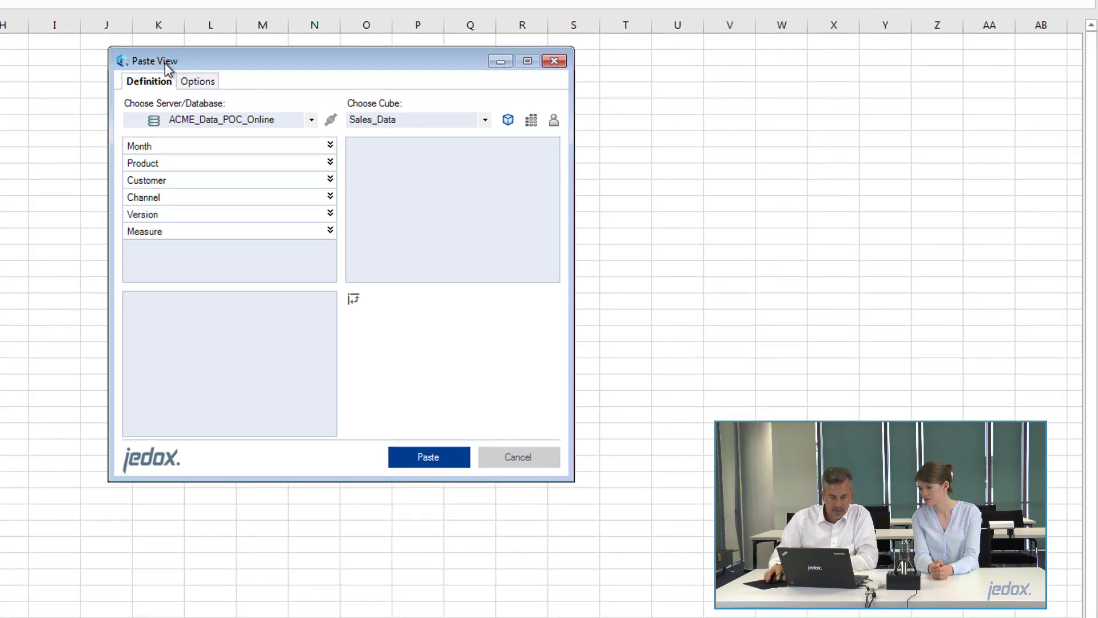
drag(165, 63, 159, 65)
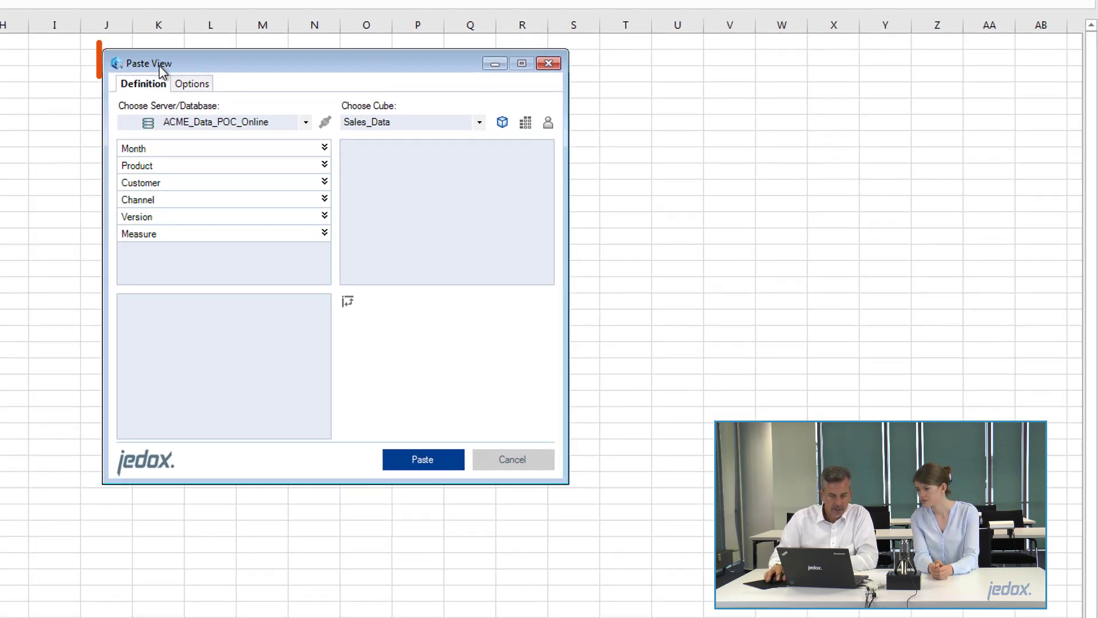
Step: Choose the ACME_Data_POC_Online database and the Sales_Data cube as the source of the view
click(266, 124)
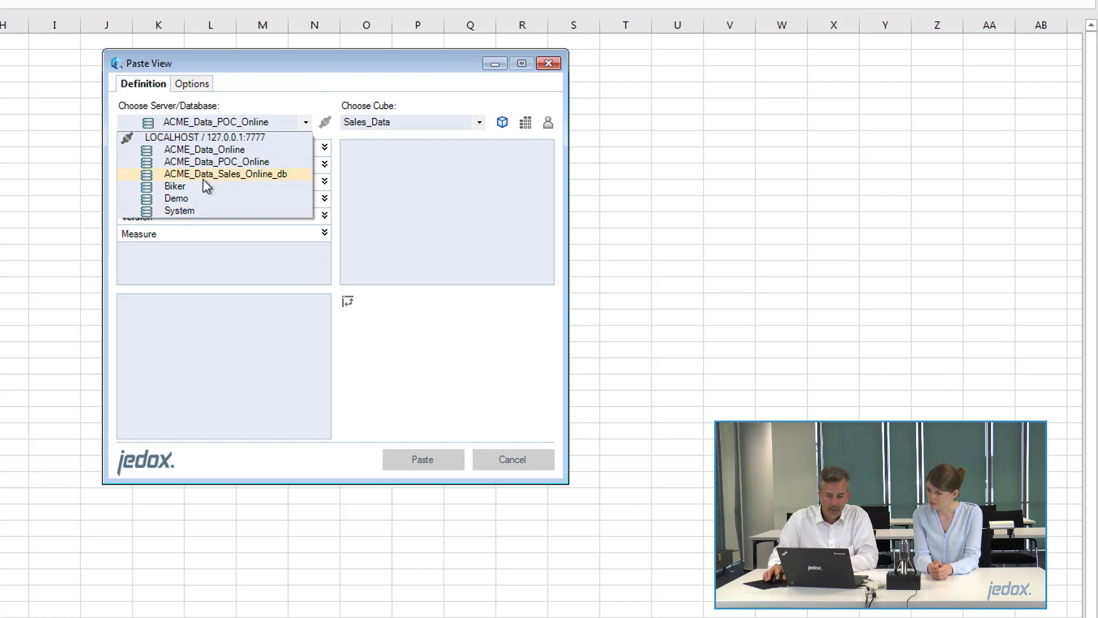
click(263, 164)
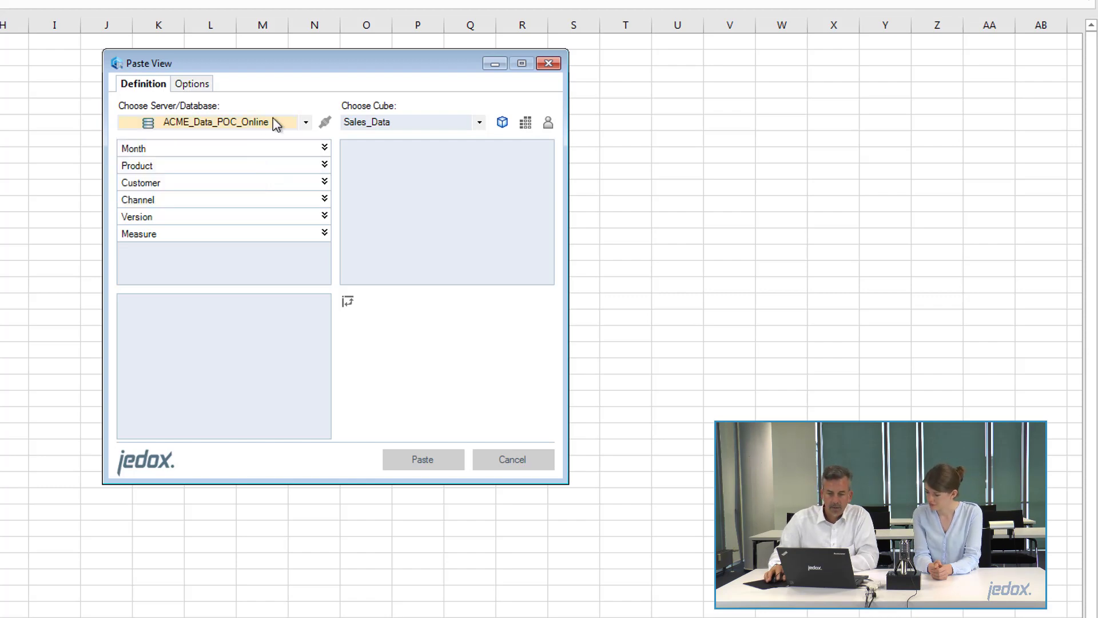
click(438, 124)
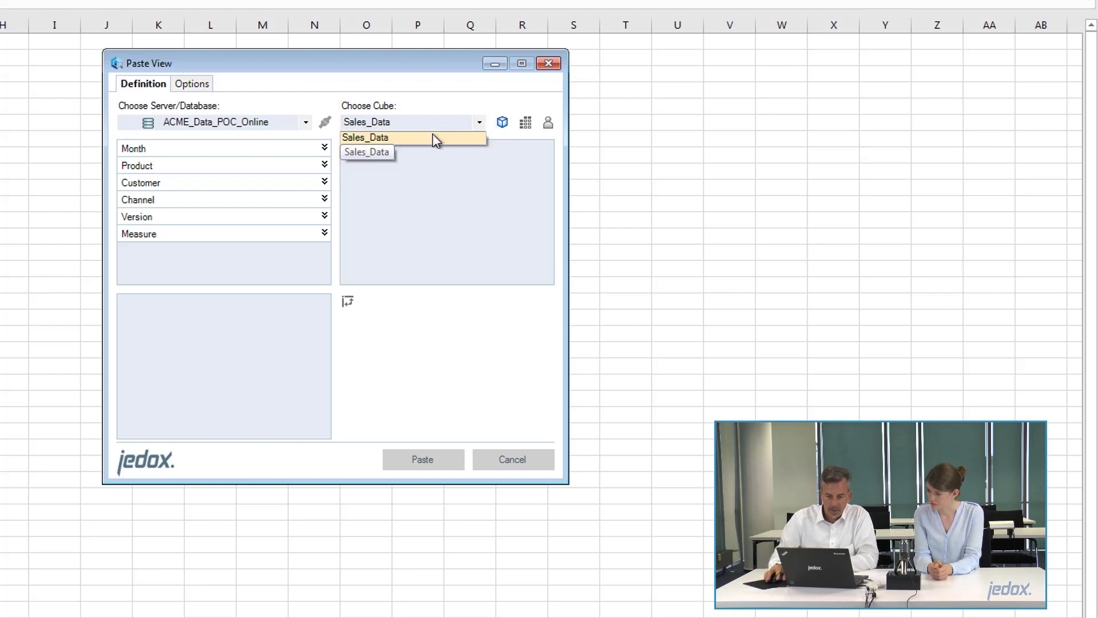
click(432, 135)
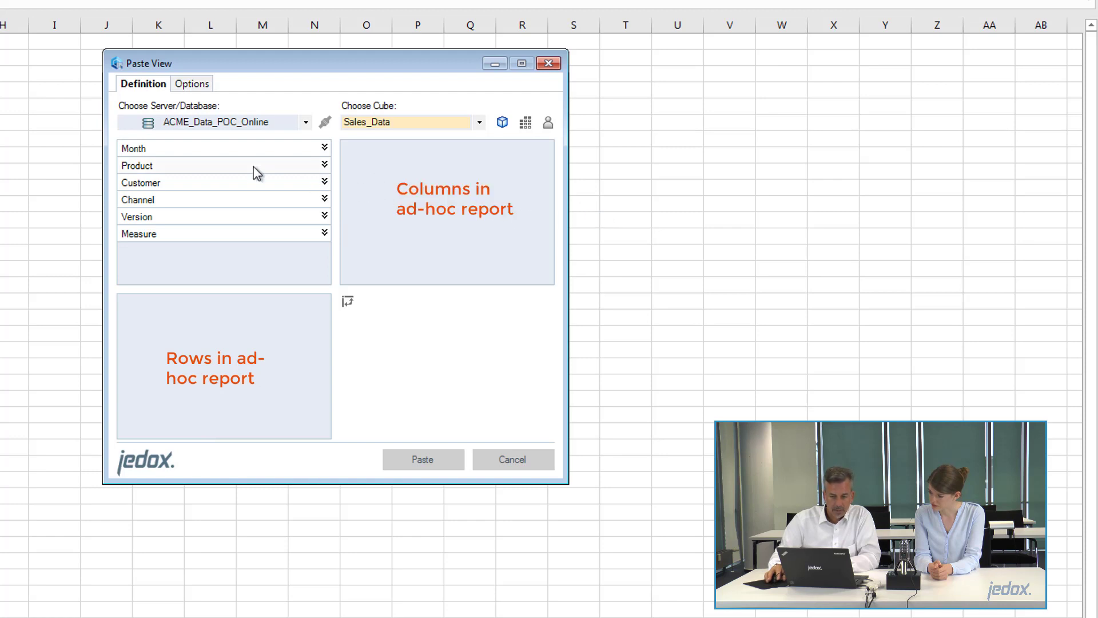
Step: Place the Product dimension in the rows and Measure in the columns, and paste the view into the sheet
click(167, 167)
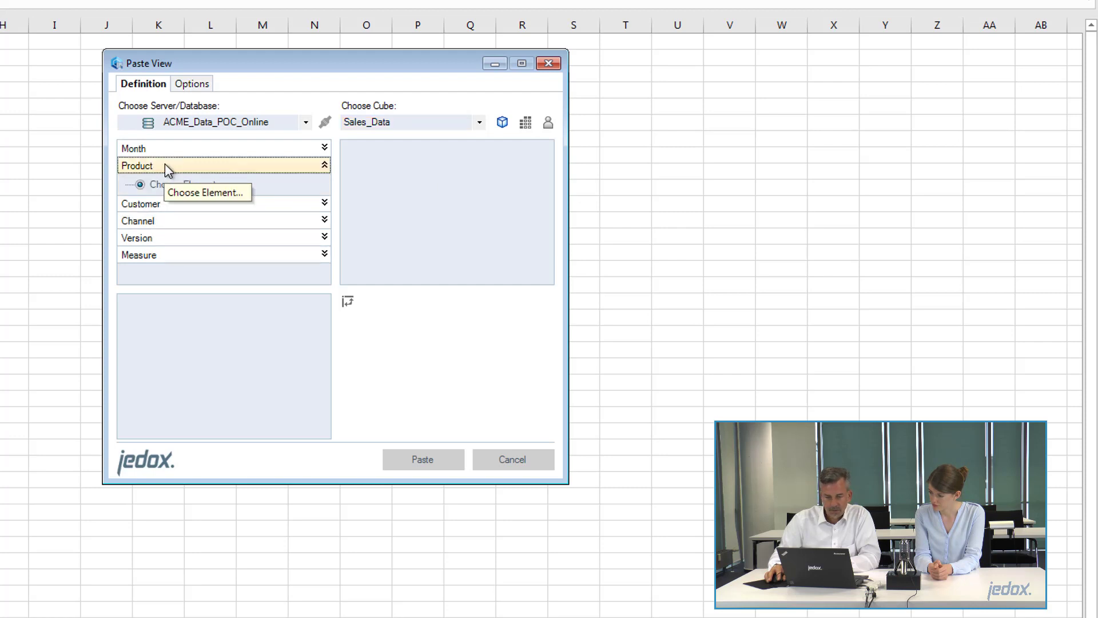
drag(166, 165, 218, 311)
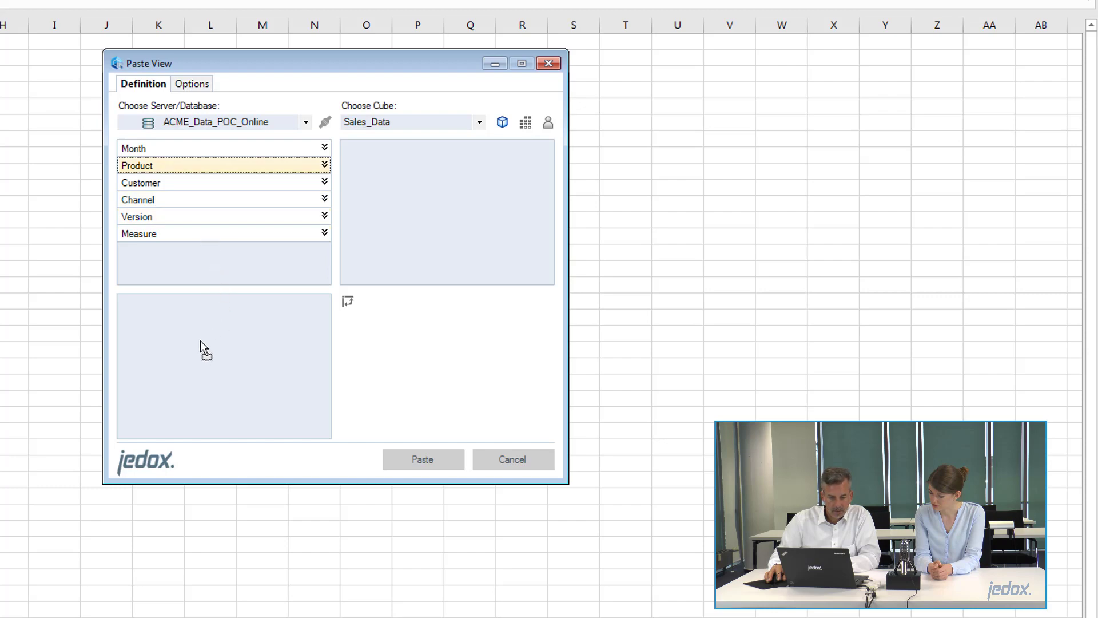
drag(167, 344, 167, 345)
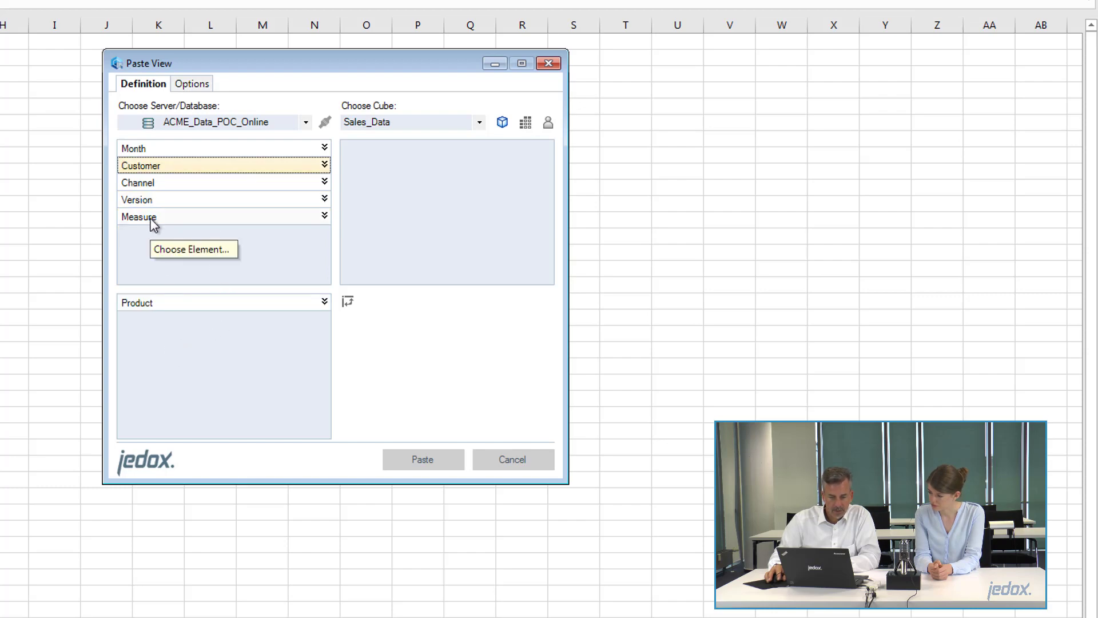
drag(154, 224, 344, 270)
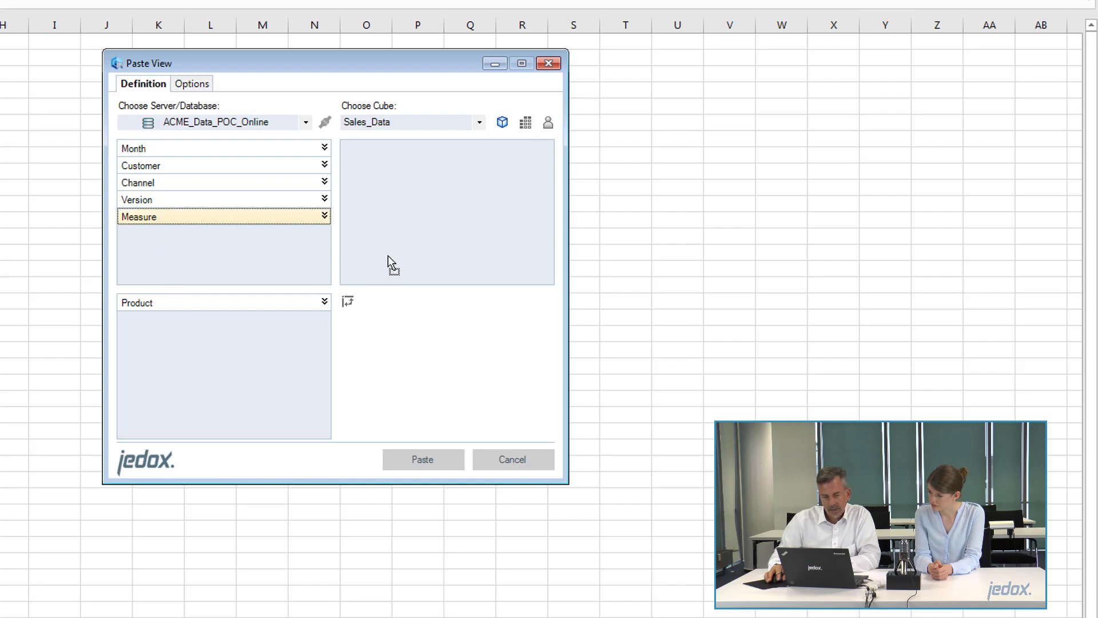
drag(413, 170, 415, 172)
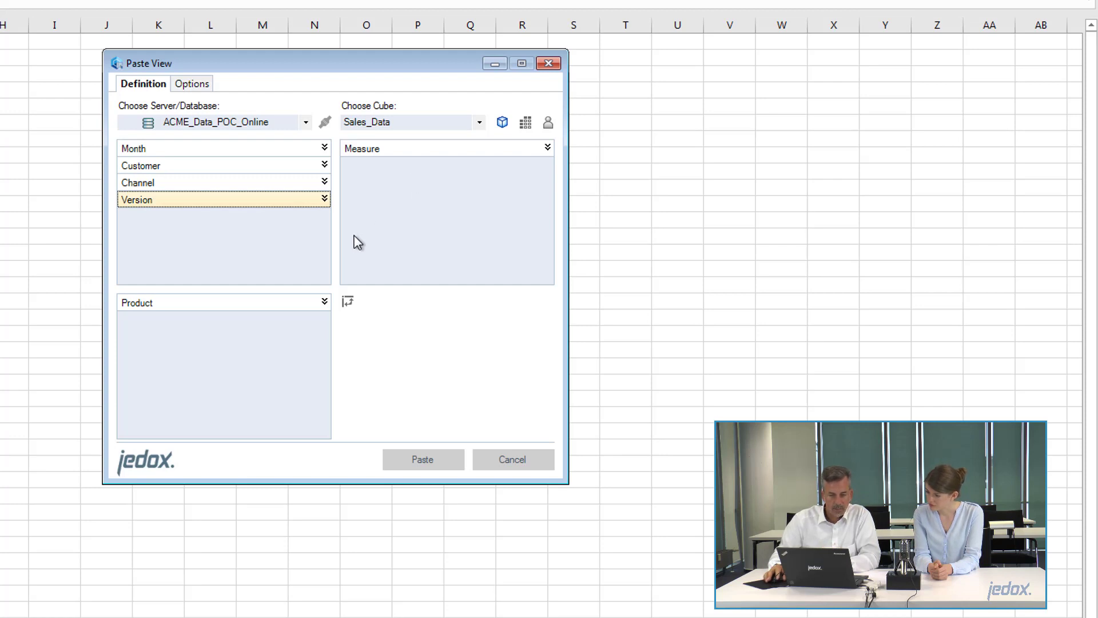
click(424, 458)
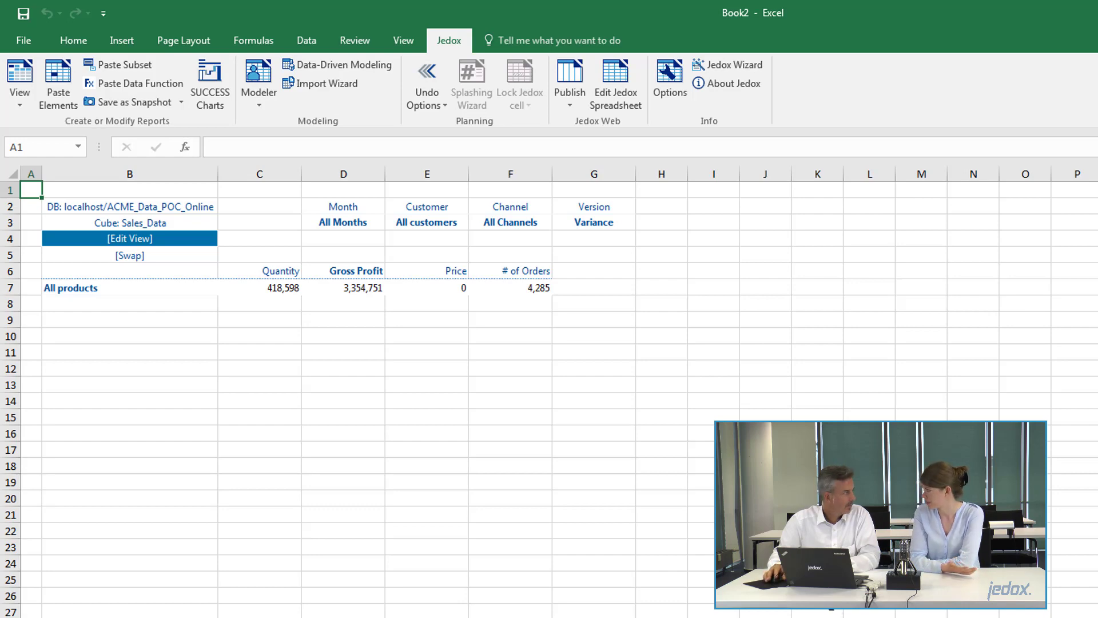
Step: Expand the All products and Bikes elements in the rows of the pasted view
click(81, 287)
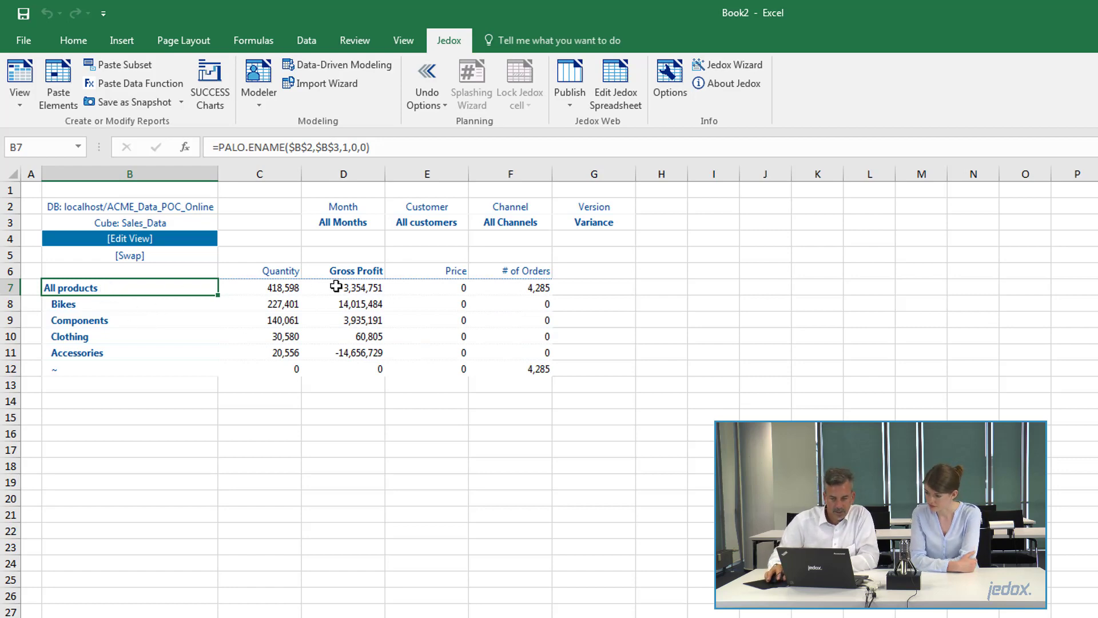
double_click(85, 303)
Step: Expand and collapse the Mountain Bikes row element and the Gross Profit column element
click(110, 322)
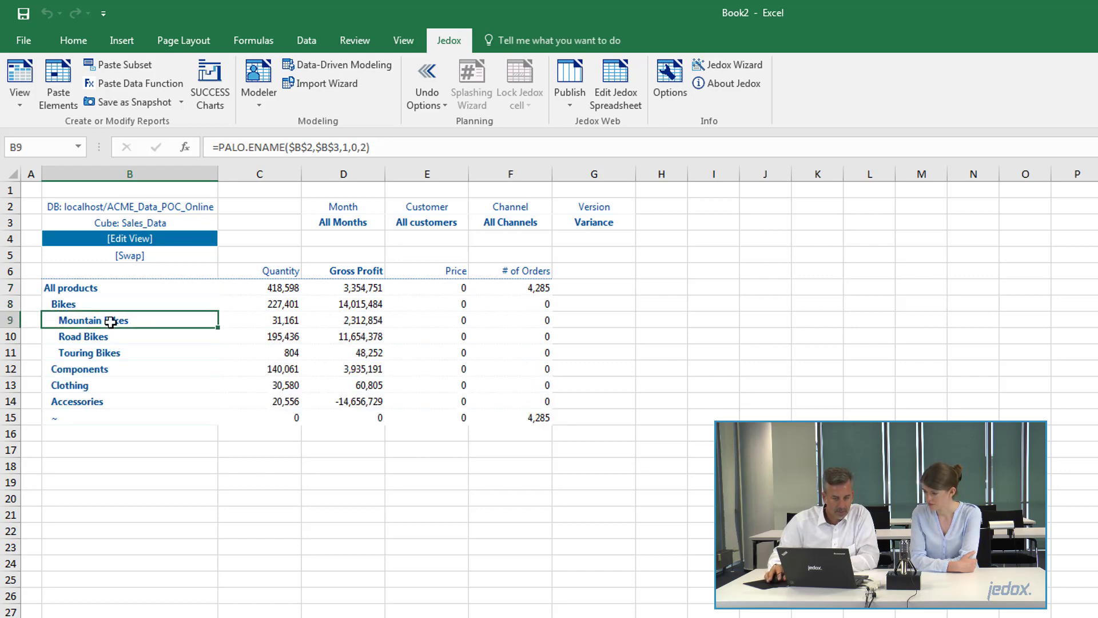
double_click(111, 322)
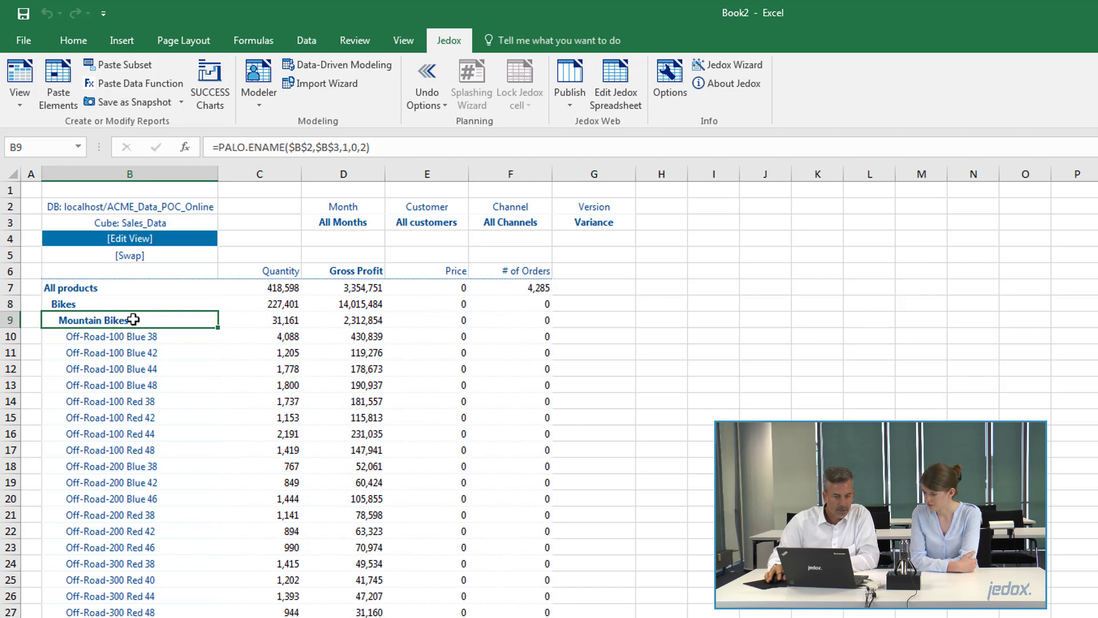
double_click(135, 319)
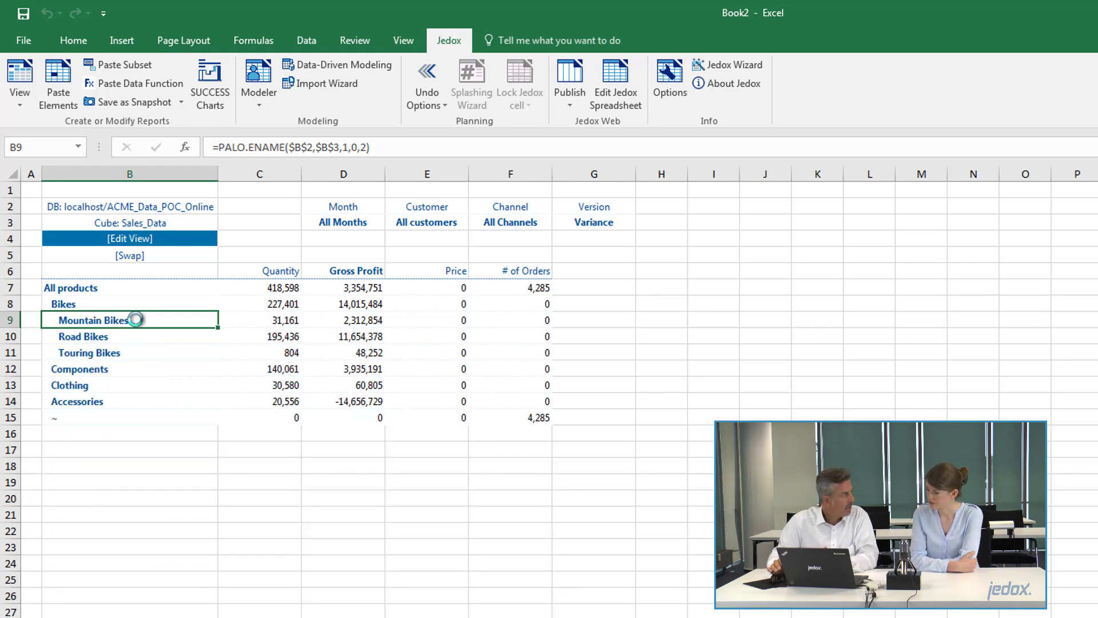
double_click(350, 273)
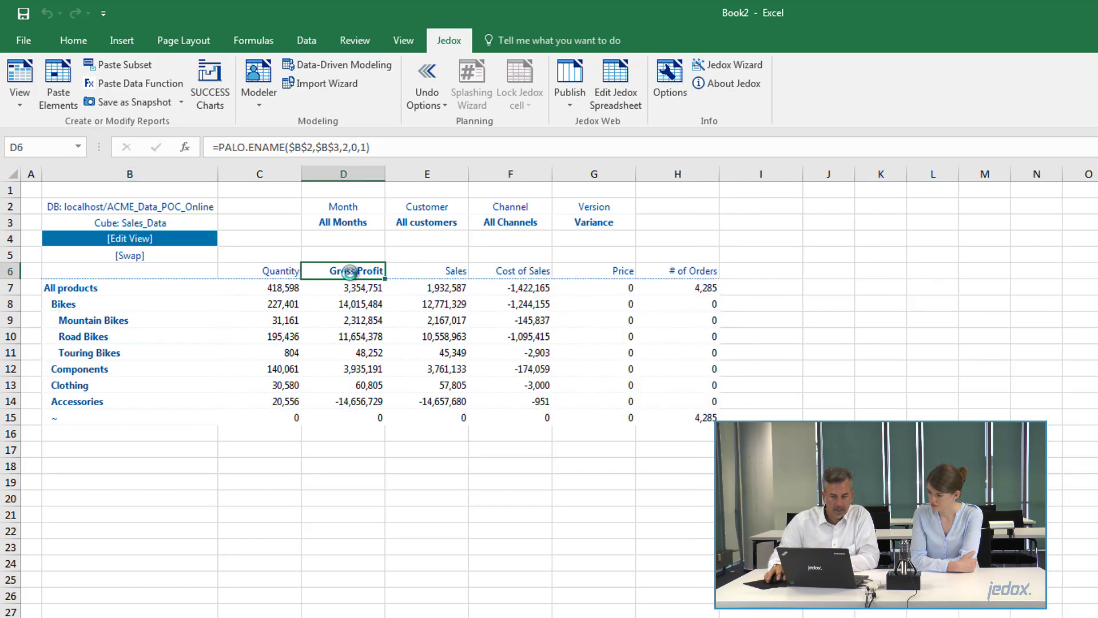
double_click(350, 272)
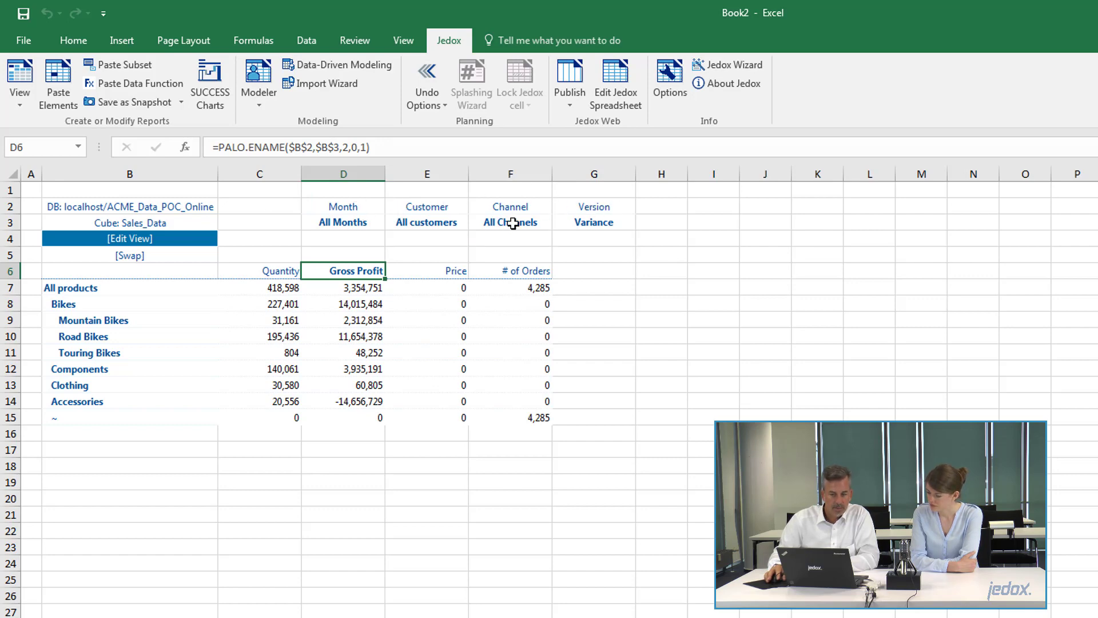
Step: Set the view's Month filter to 2017, found under All Months
click(350, 224)
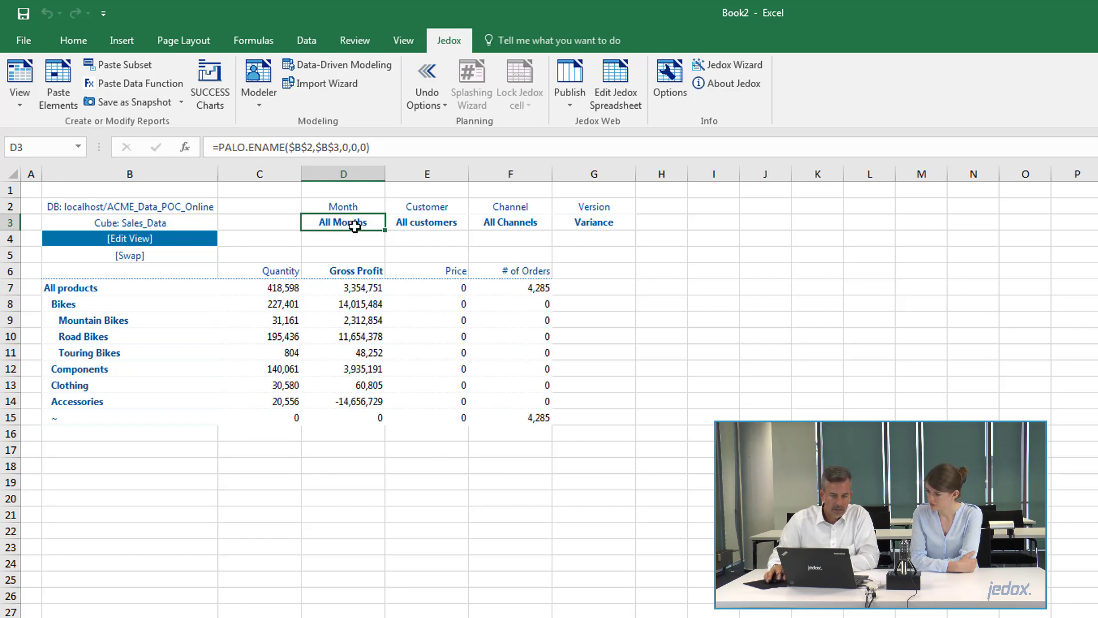
double_click(353, 226)
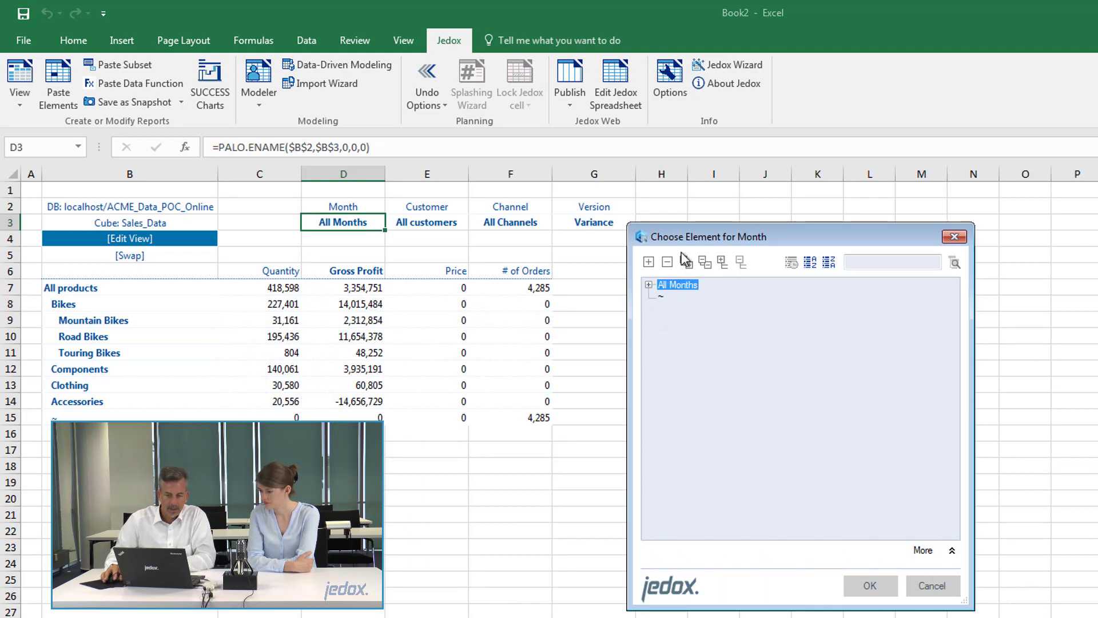
click(649, 284)
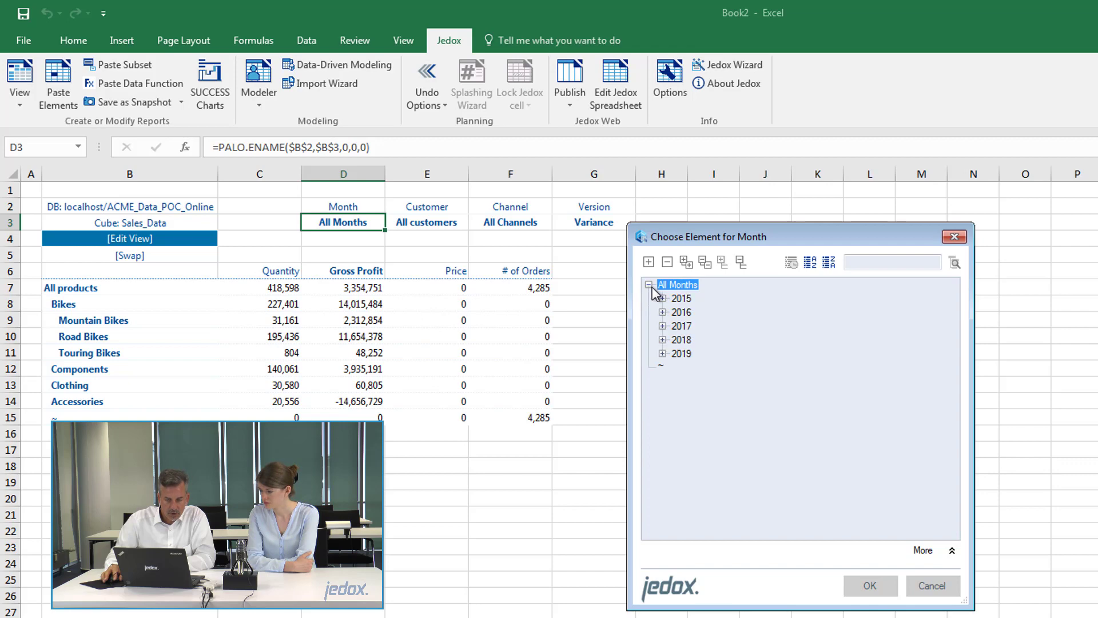
click(663, 326)
click(686, 328)
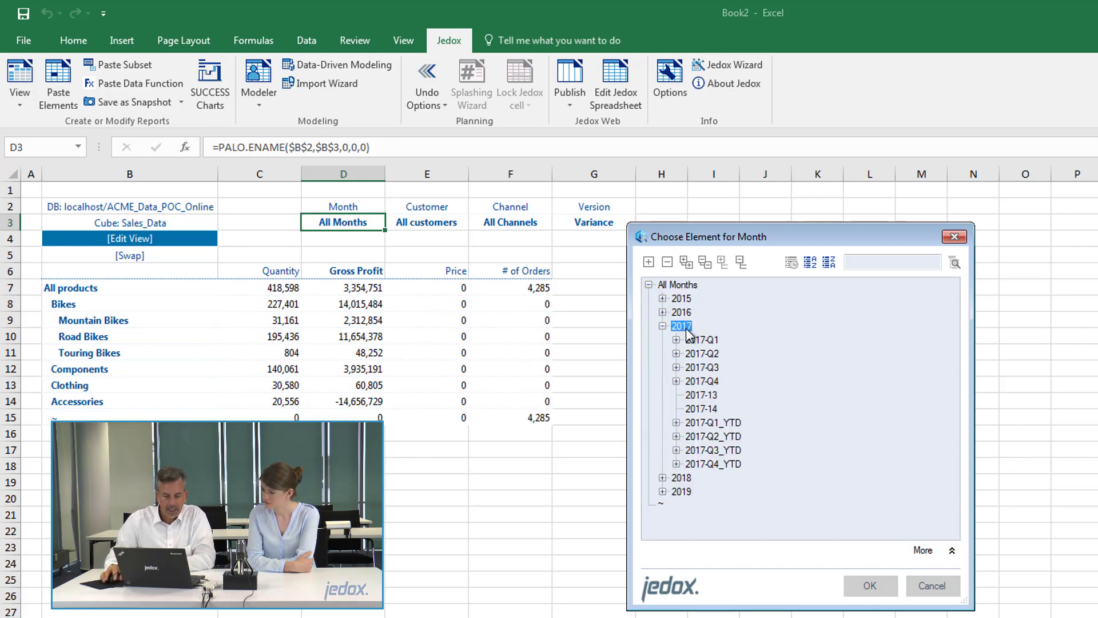
double_click(686, 327)
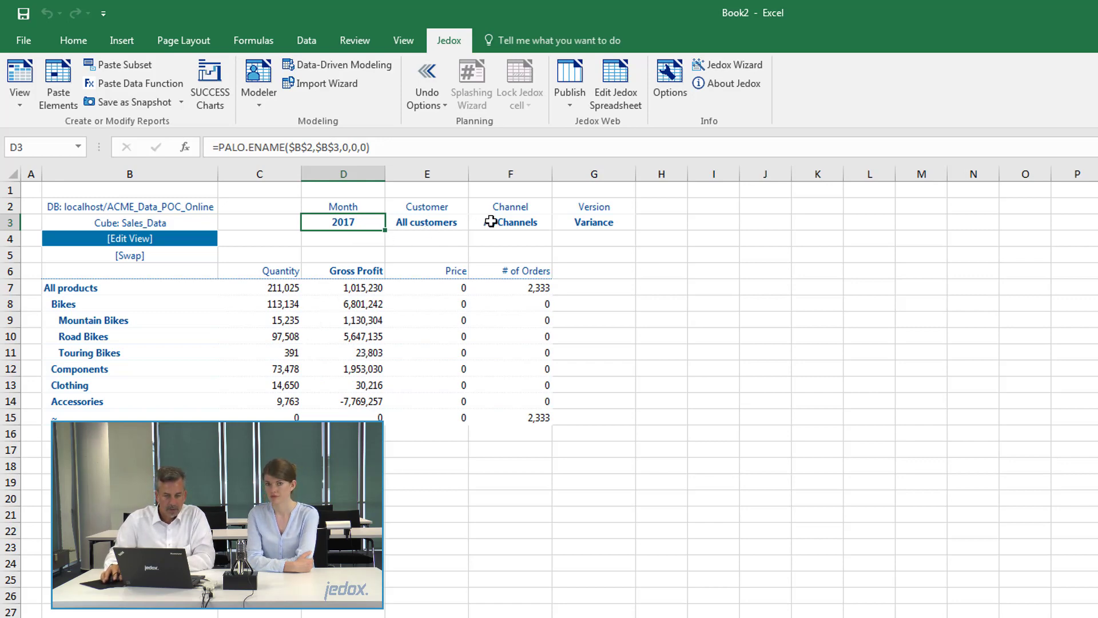
Step: Set the view's Version filter to Actual, found under Variance
double_click(600, 230)
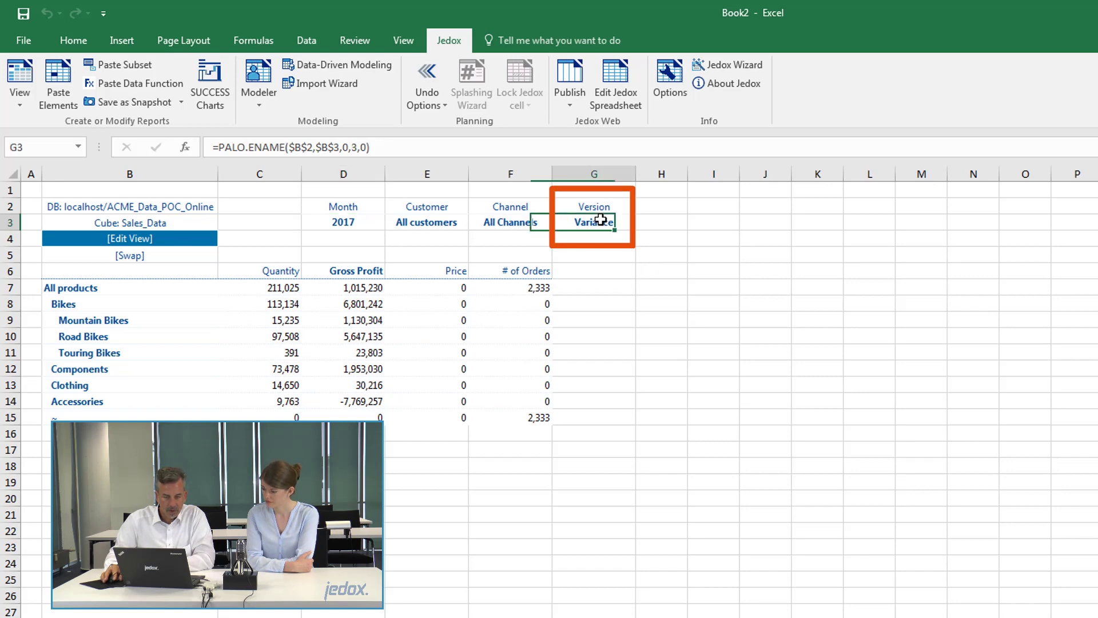
click(648, 285)
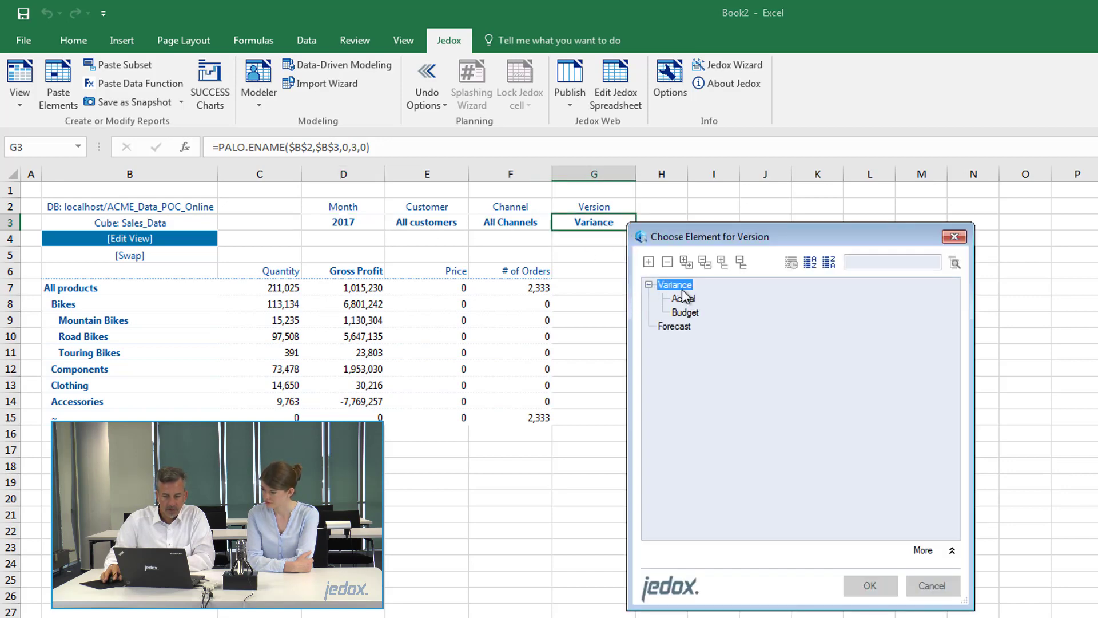
double_click(681, 298)
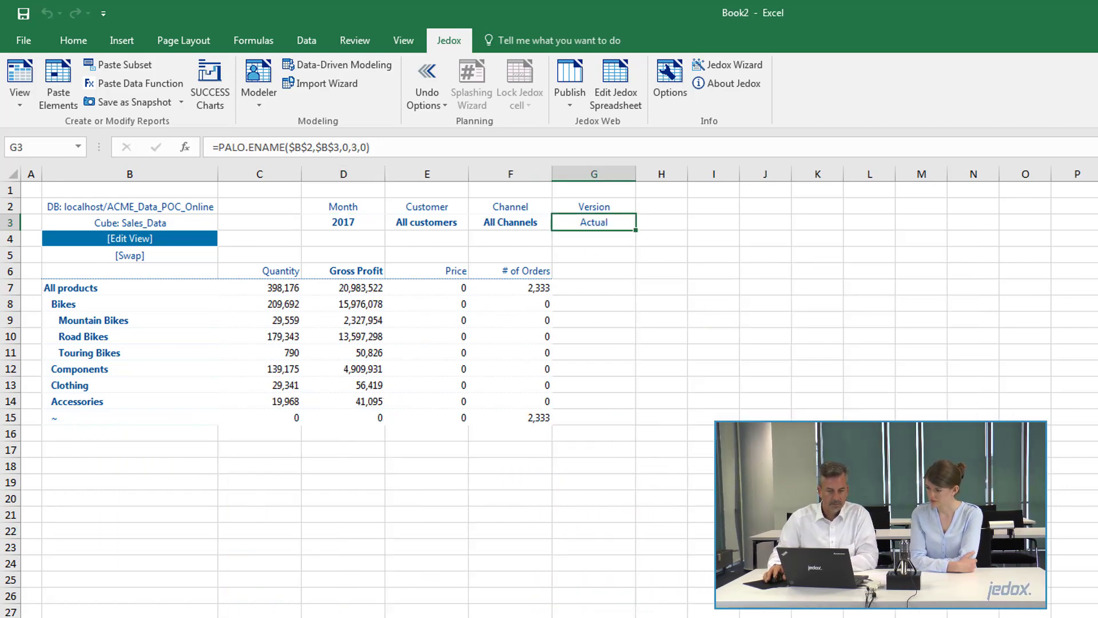
key(Left)
key(Left)
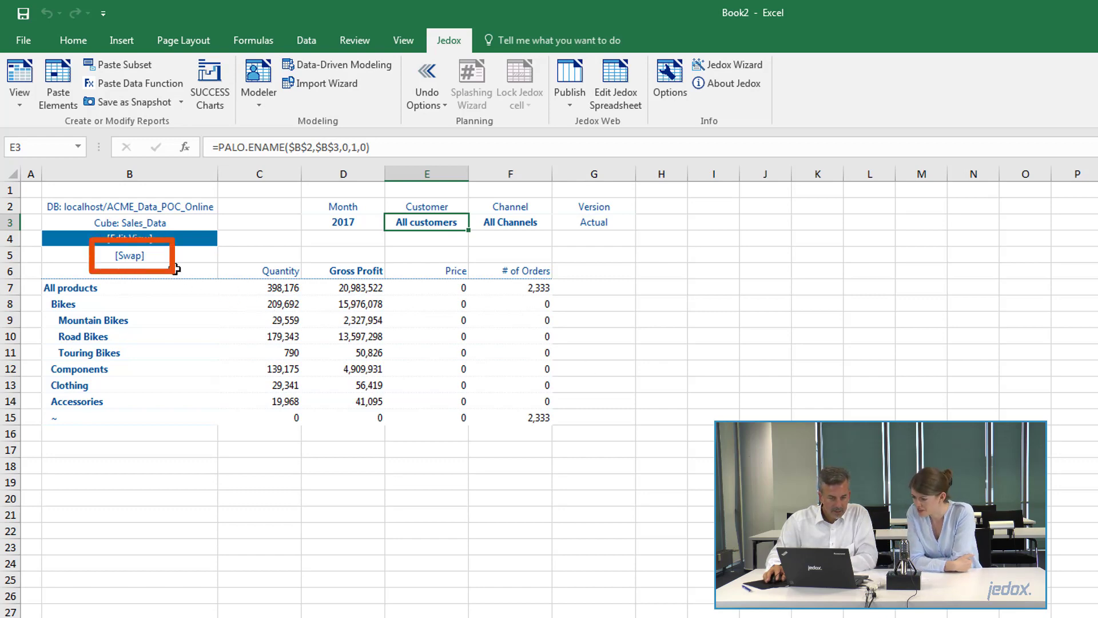
Step: Swap the rows and columns of the pasted view and swap them back
click(142, 258)
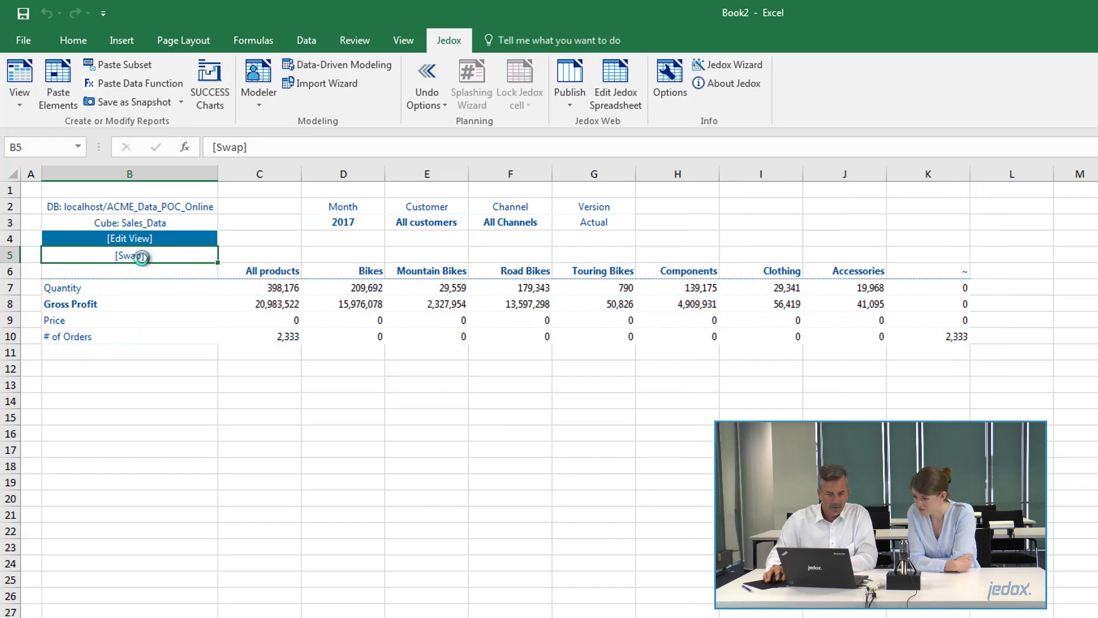
click(141, 258)
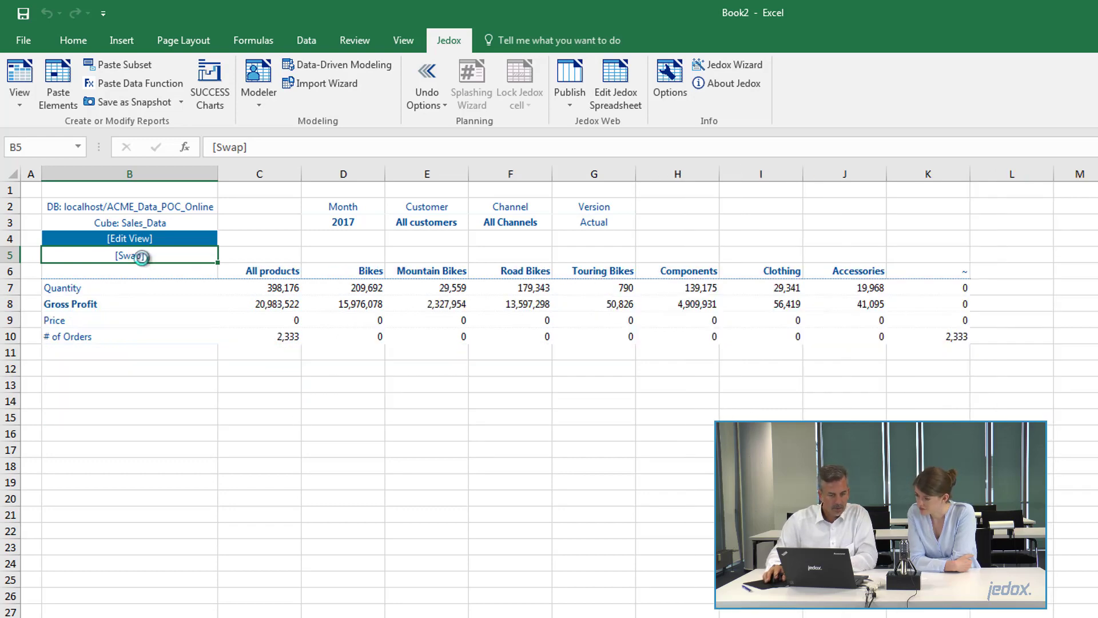
click(141, 257)
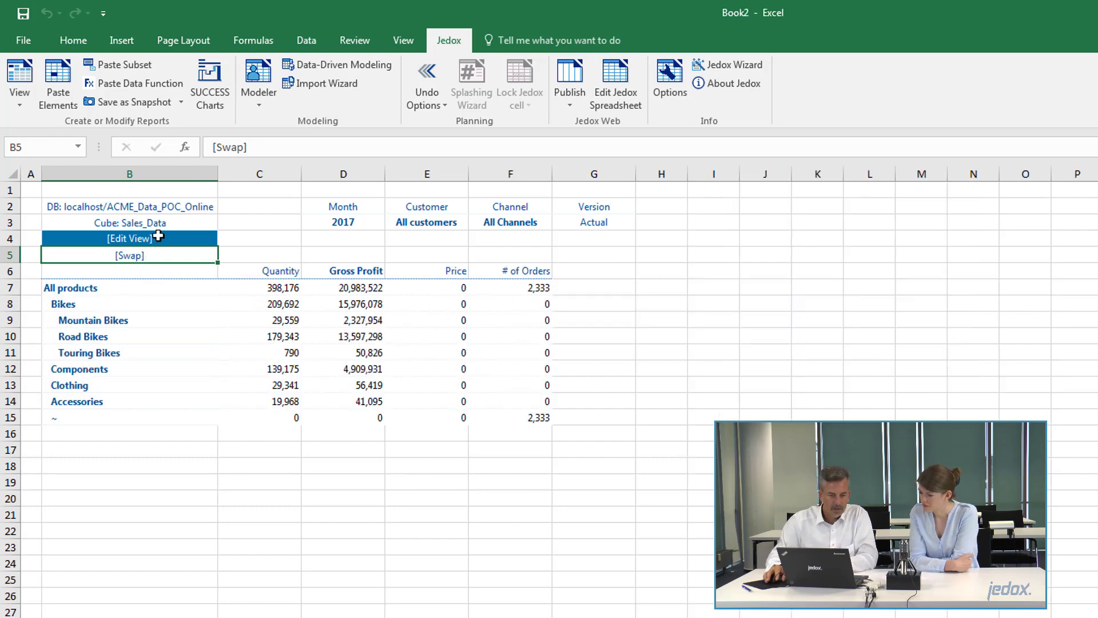
Step: Reopen the view definition for editing, swap the Product and Measure dimensions back and forth, and paste the view again
click(158, 236)
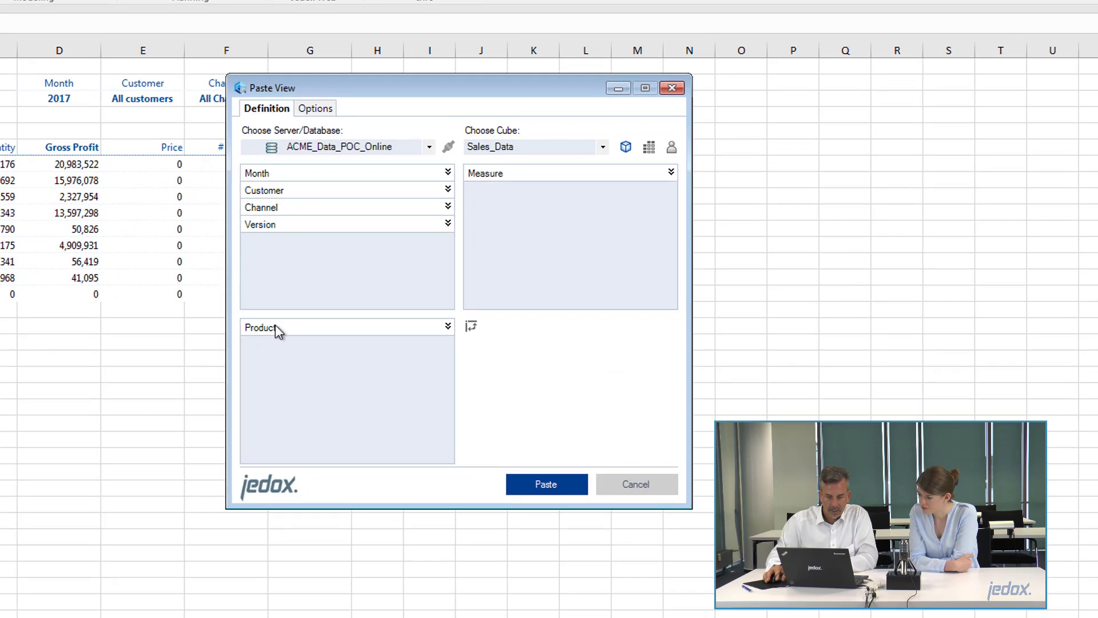
drag(560, 448, 796, 387)
drag(510, 256, 285, 382)
click(468, 329)
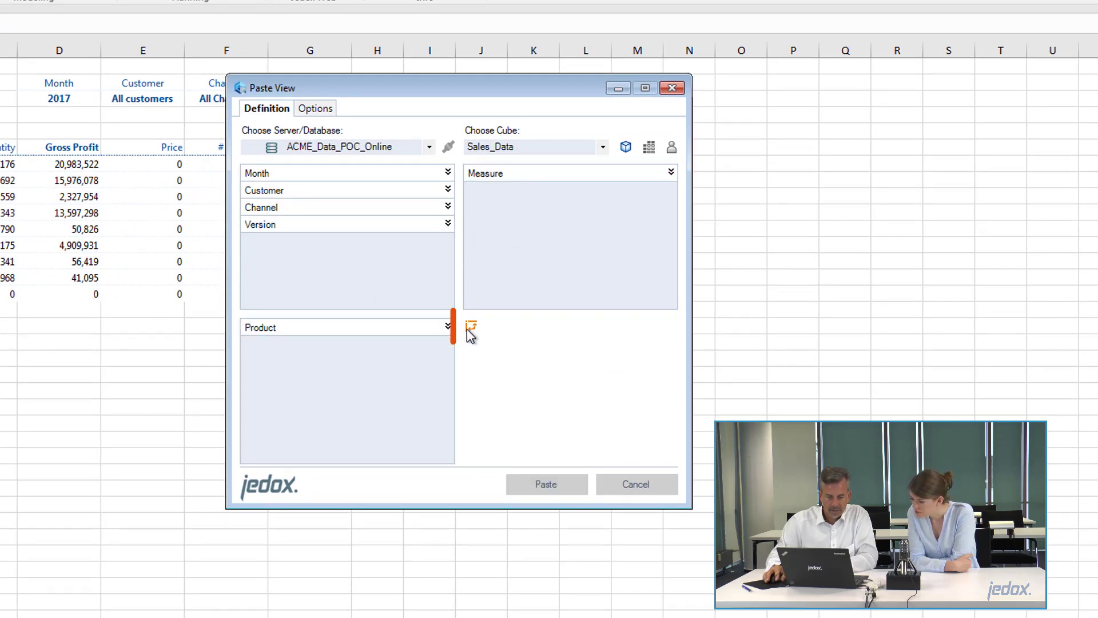
click(468, 330)
click(468, 330)
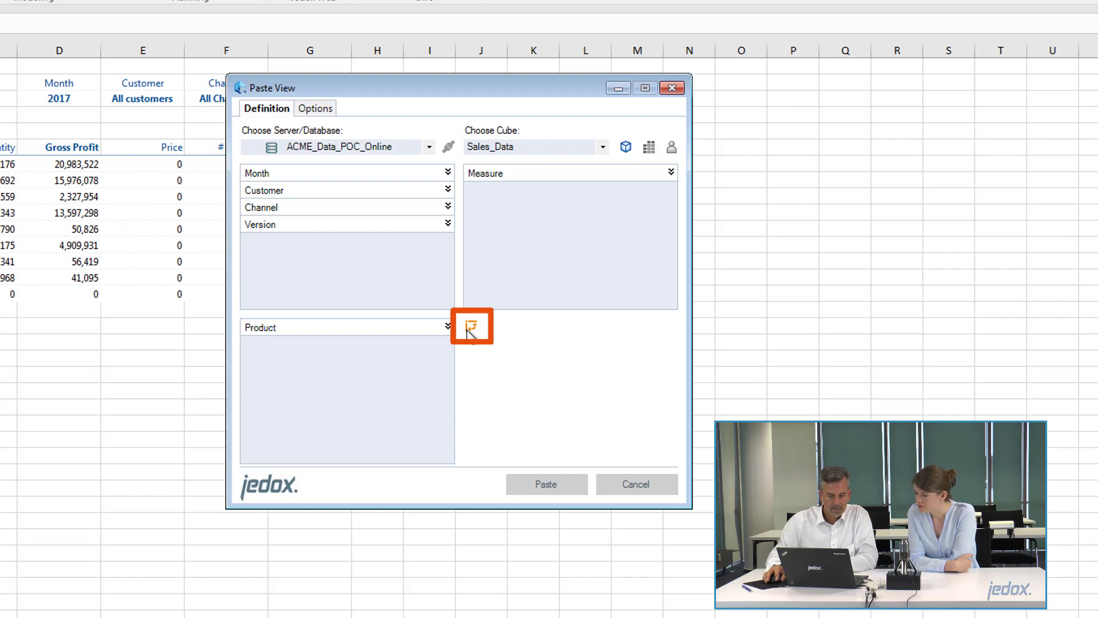
click(539, 487)
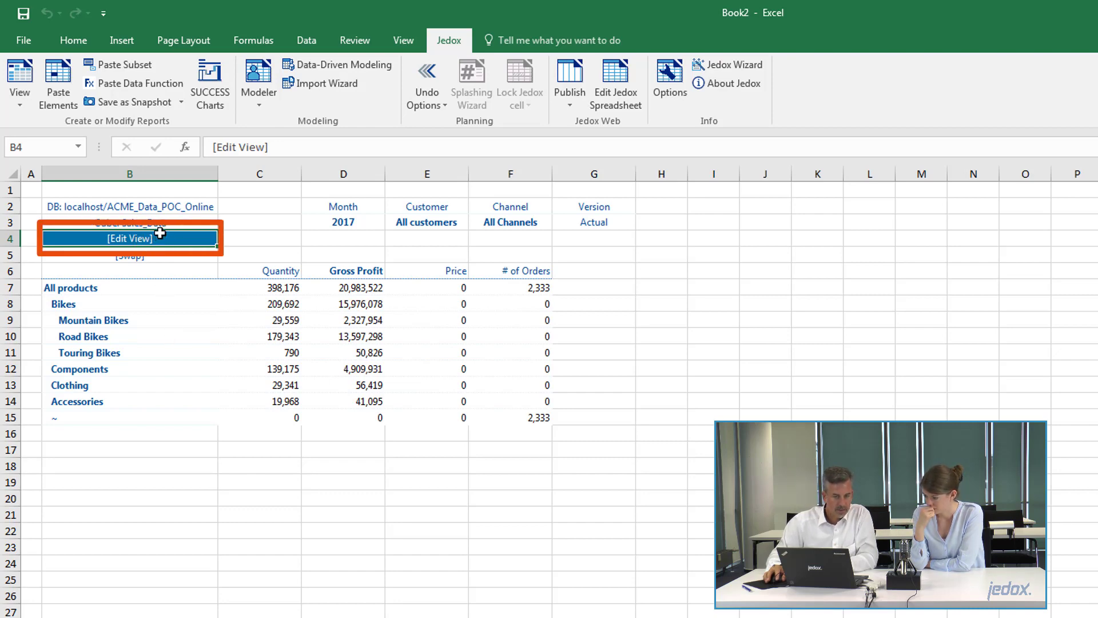
Step: Reopen the view definition, move Customer to the rows and Product to the filters, and paste the view
click(23, 80)
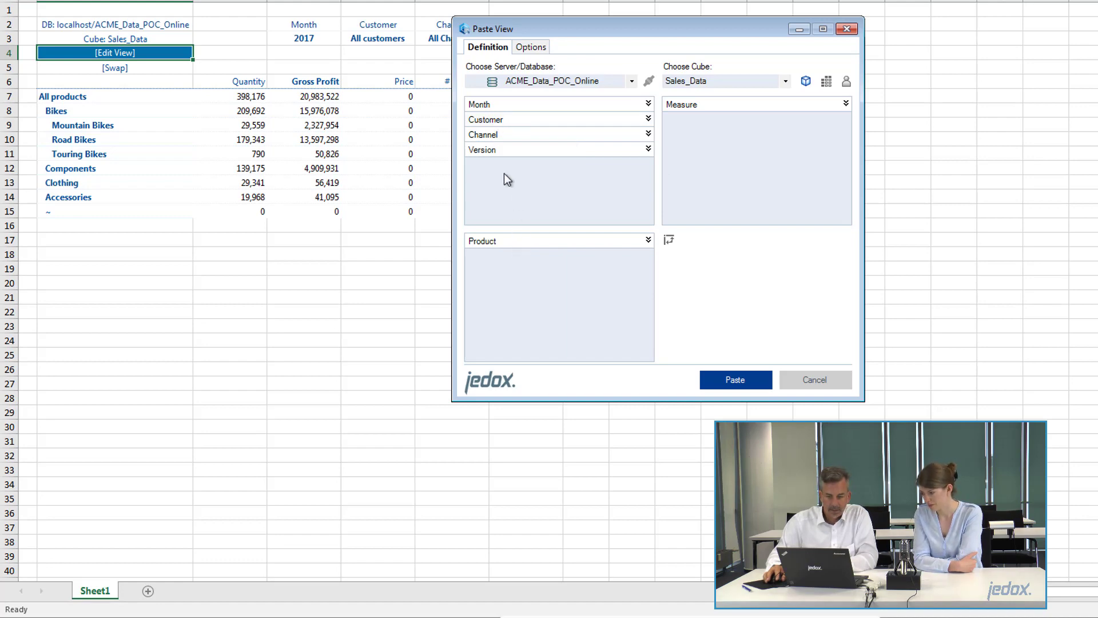
drag(510, 122, 509, 284)
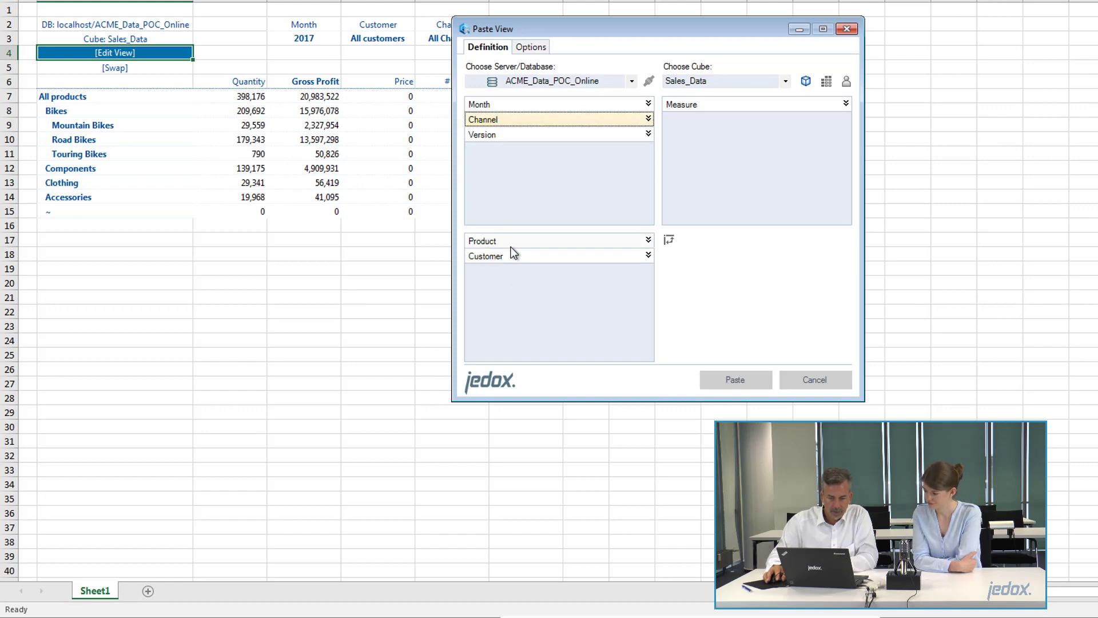
click(512, 243)
drag(511, 244, 523, 156)
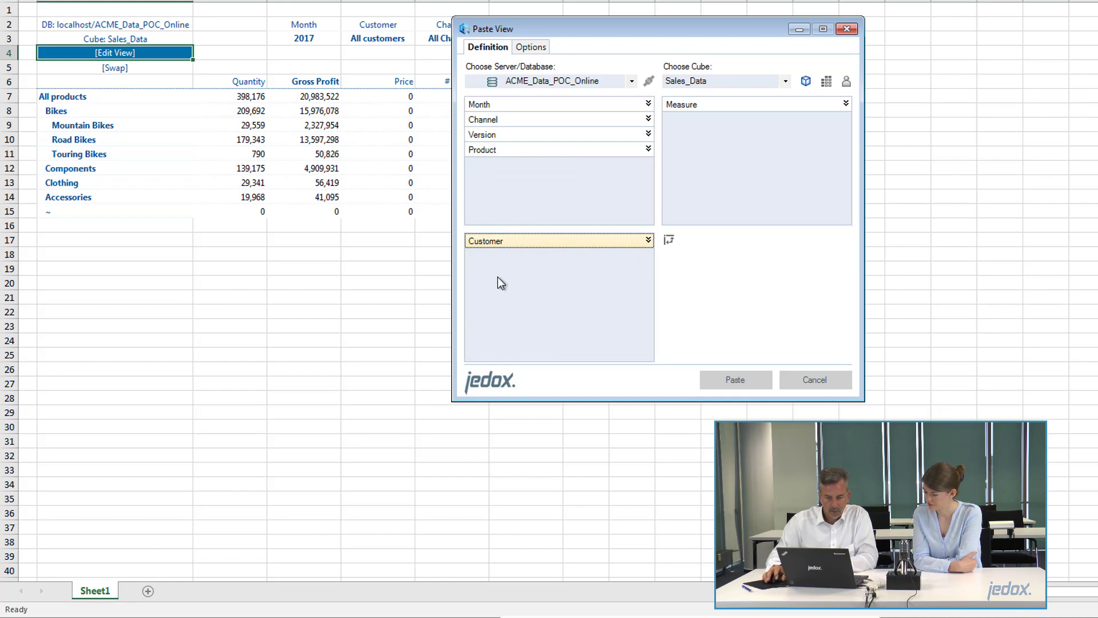
click(736, 380)
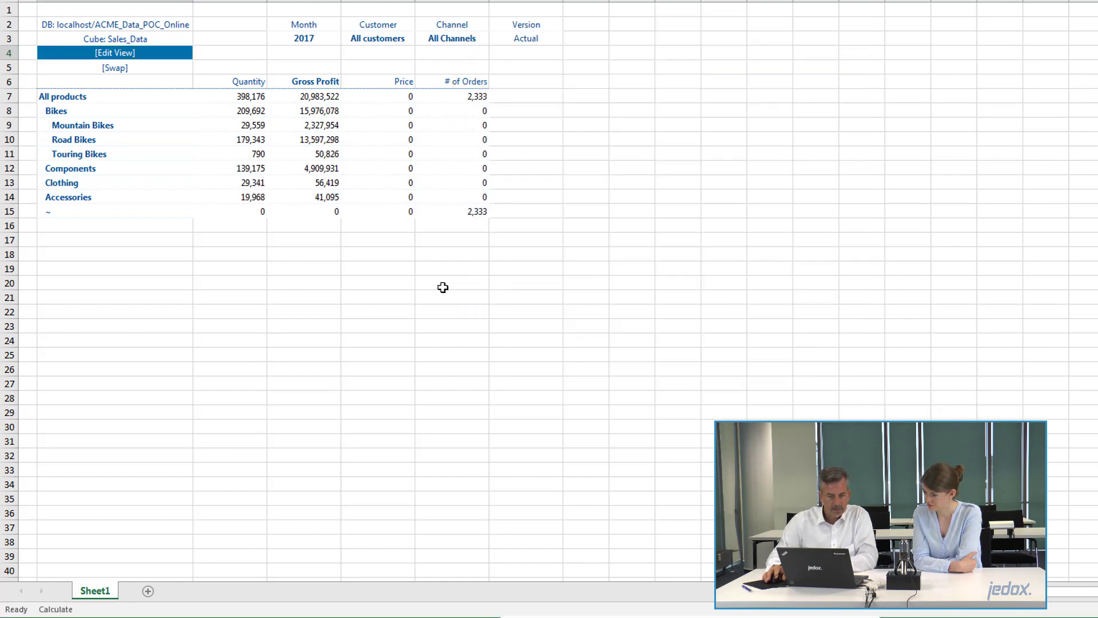
Step: Drill down the customer rows from All customers through East to the individual customers in Austria
double_click(85, 97)
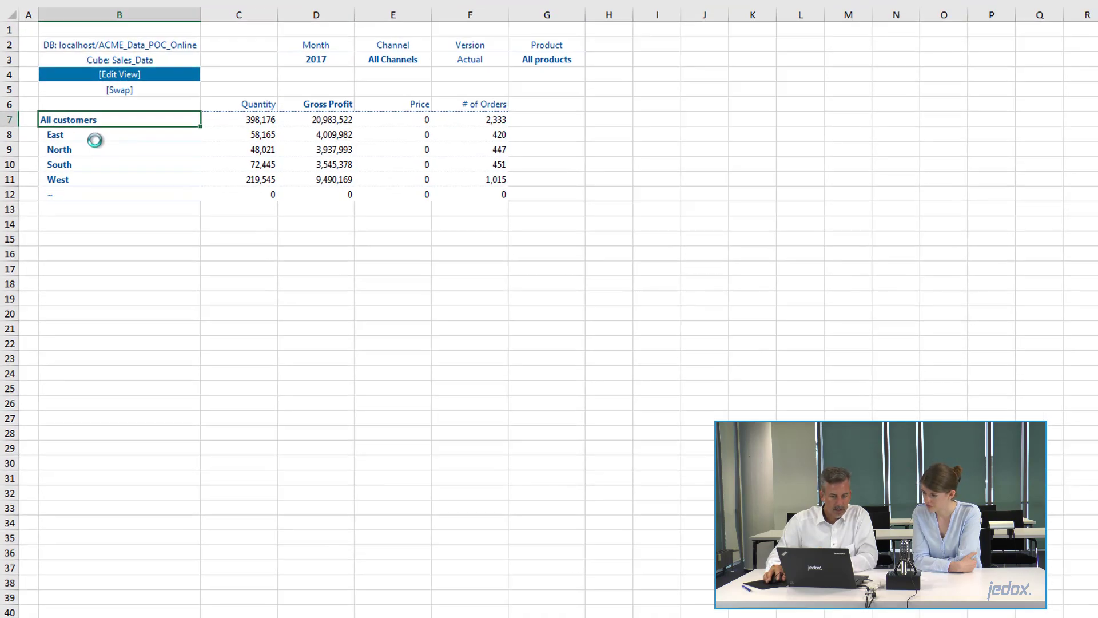
double_click(60, 111)
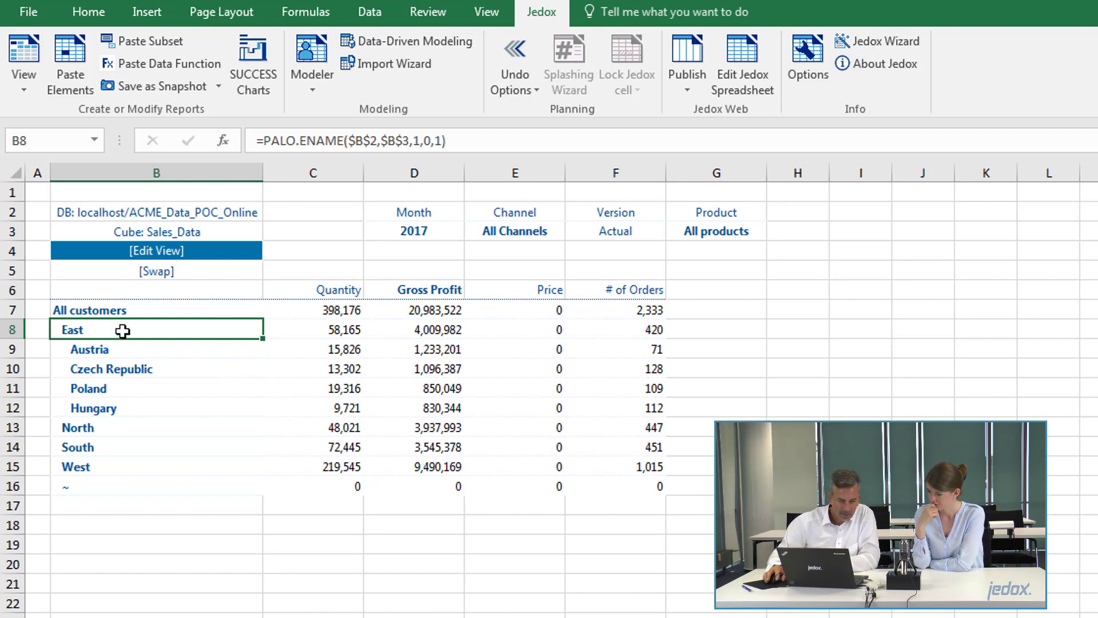
click(122, 349)
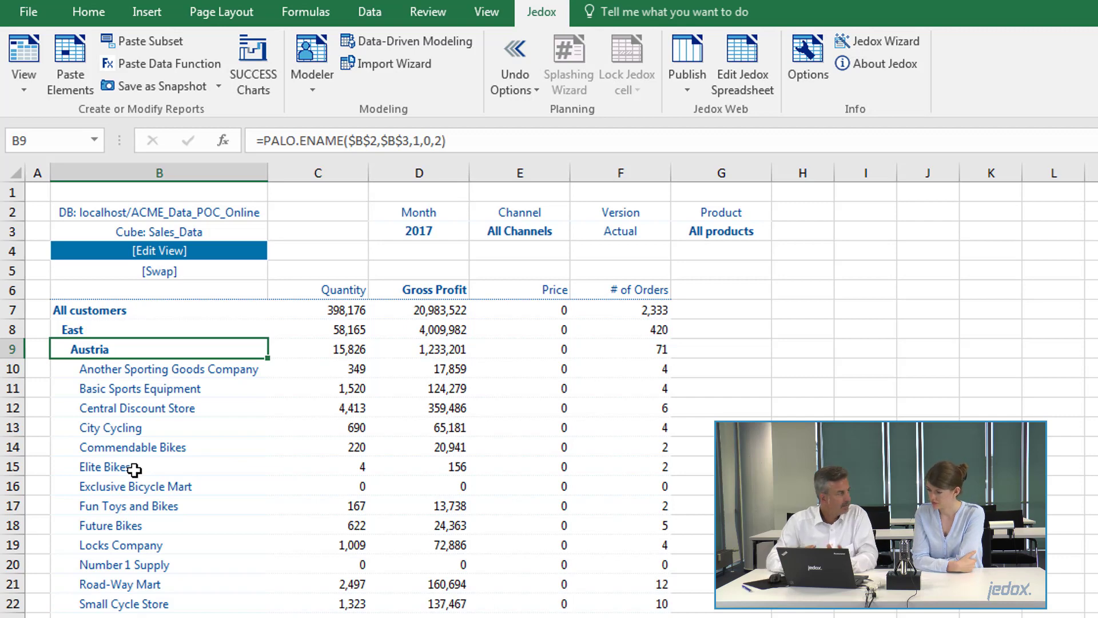
Step: Edit the view to limit Customer to Austria, Central Discount Store, Elite Bikes and Fun Toys and Bikes, and paste it
click(192, 252)
double_click(195, 251)
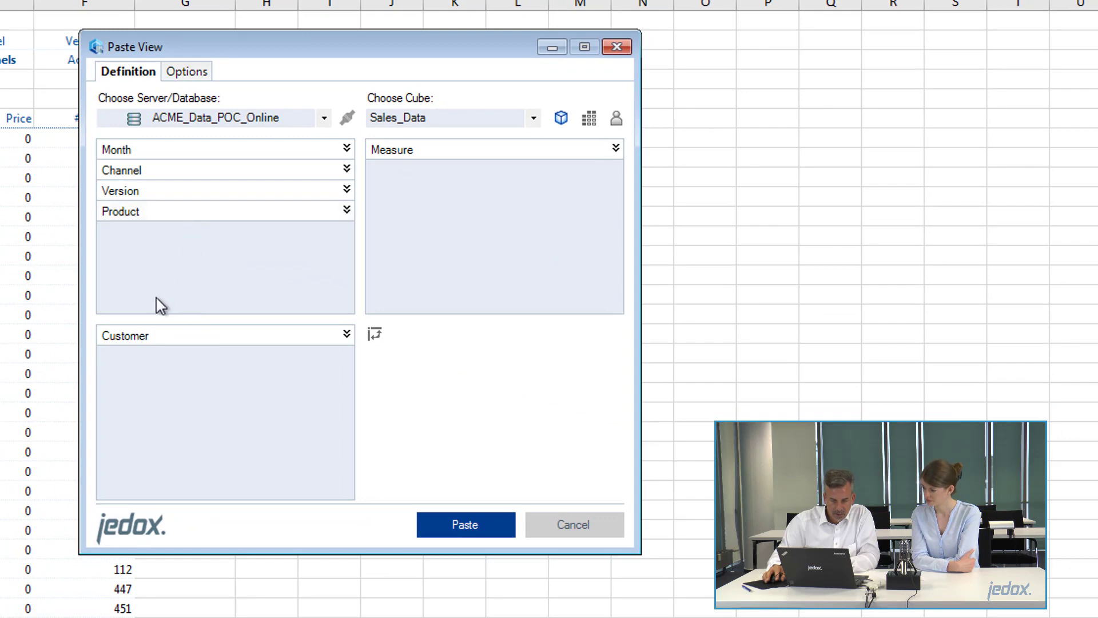
click(347, 335)
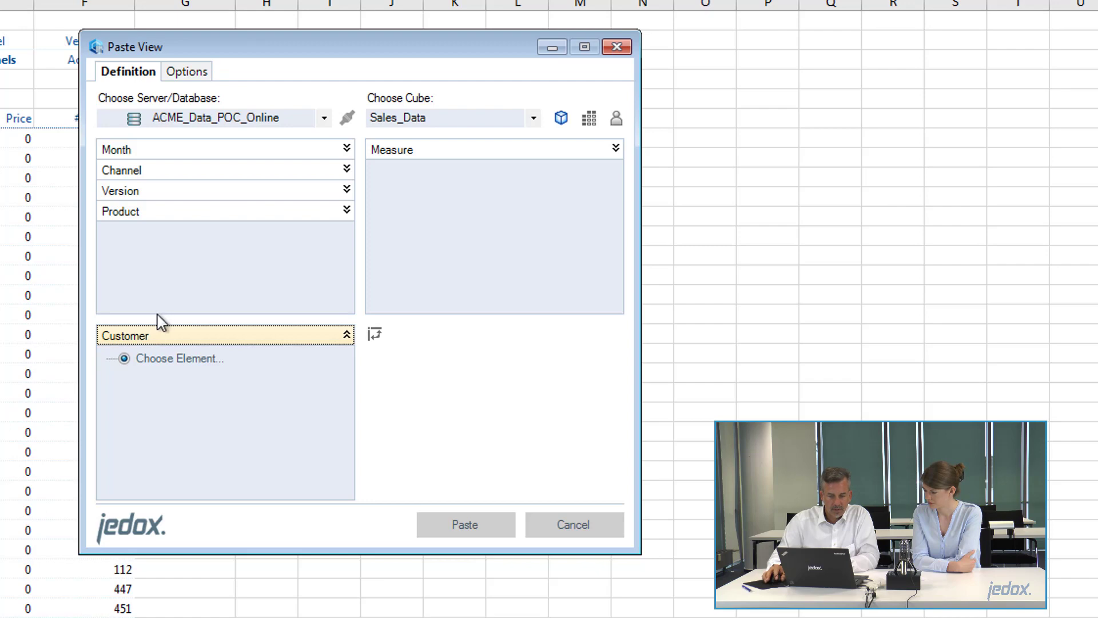
double_click(173, 358)
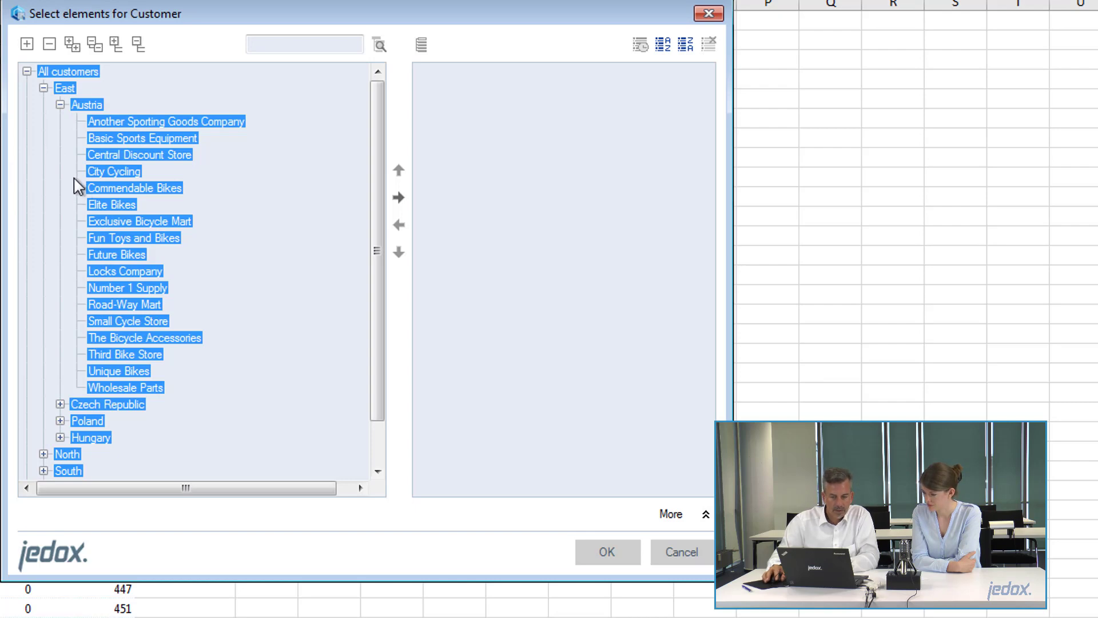
click(274, 46)
click(83, 105)
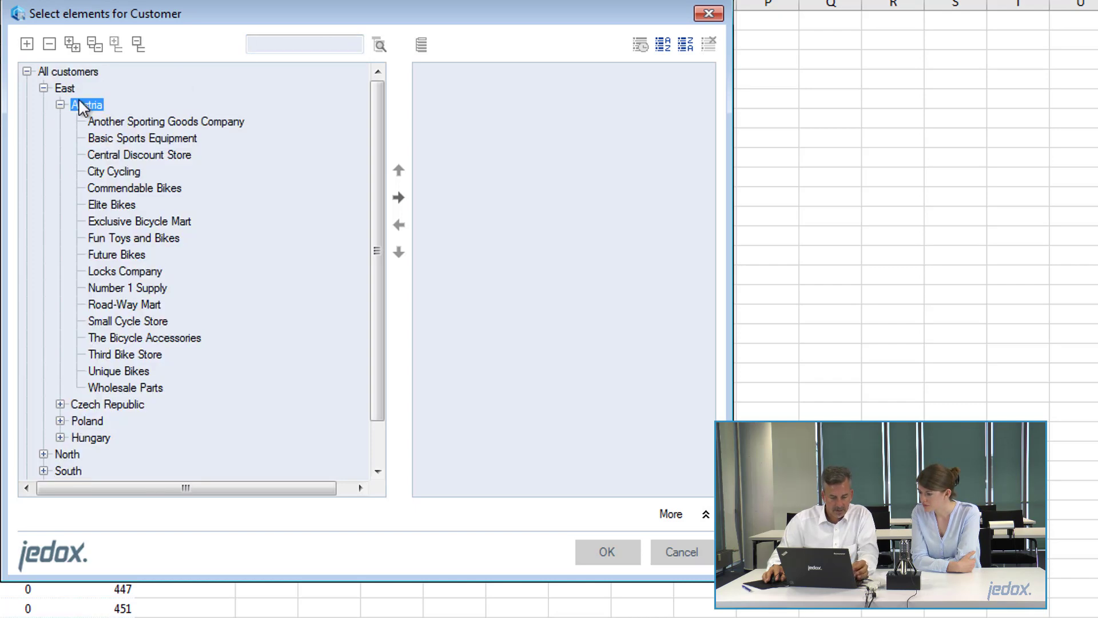
ctrl+click(105, 156)
ctrl+click(105, 205)
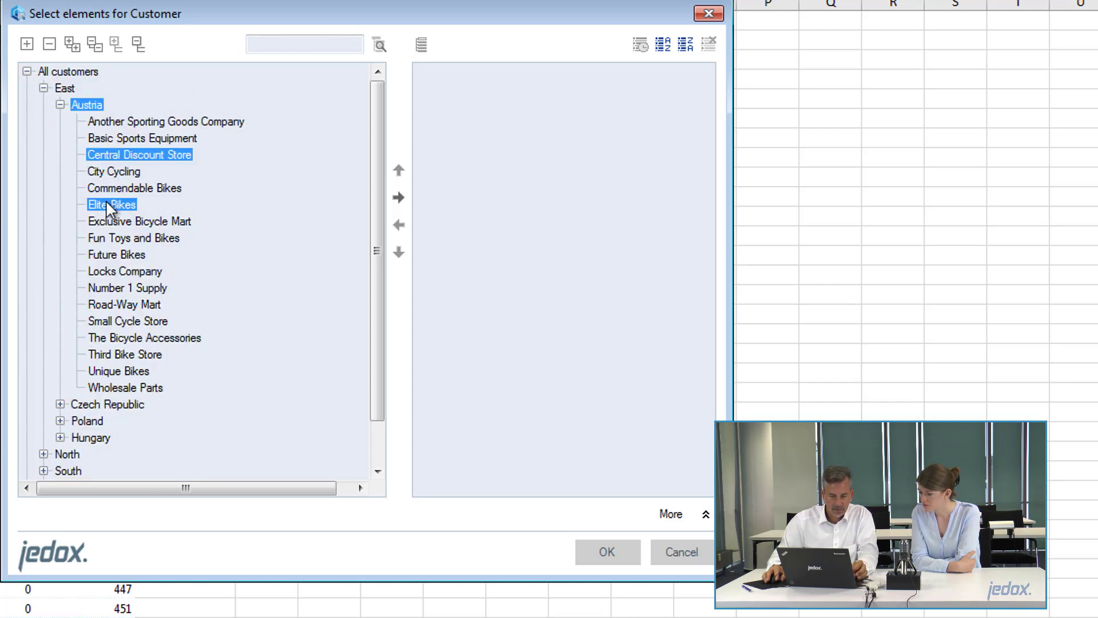
ctrl+click(105, 238)
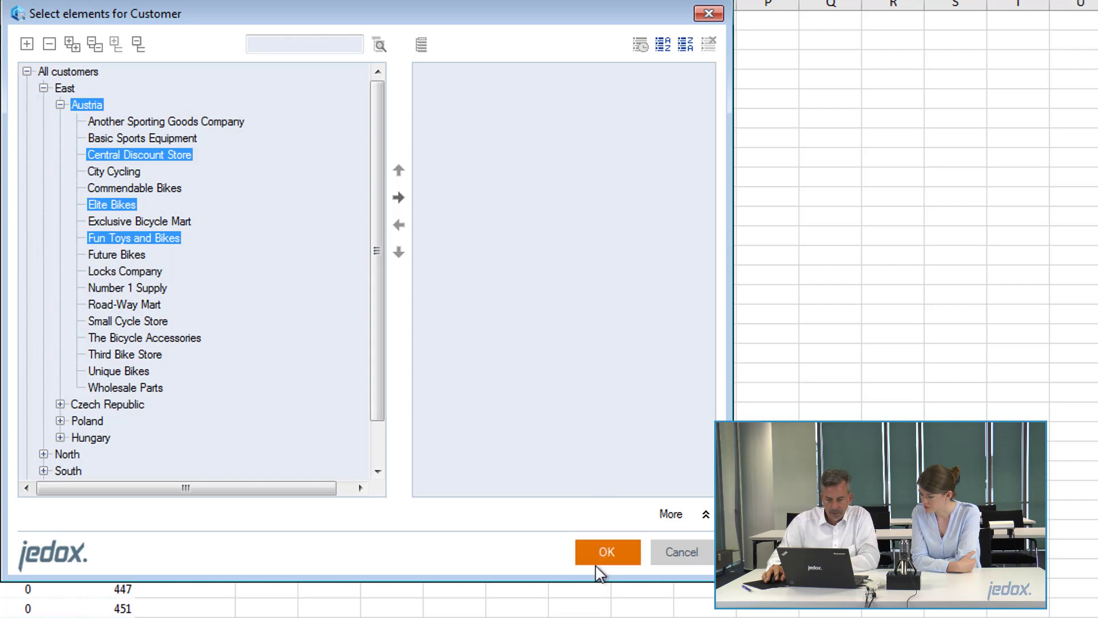
click(612, 560)
click(478, 521)
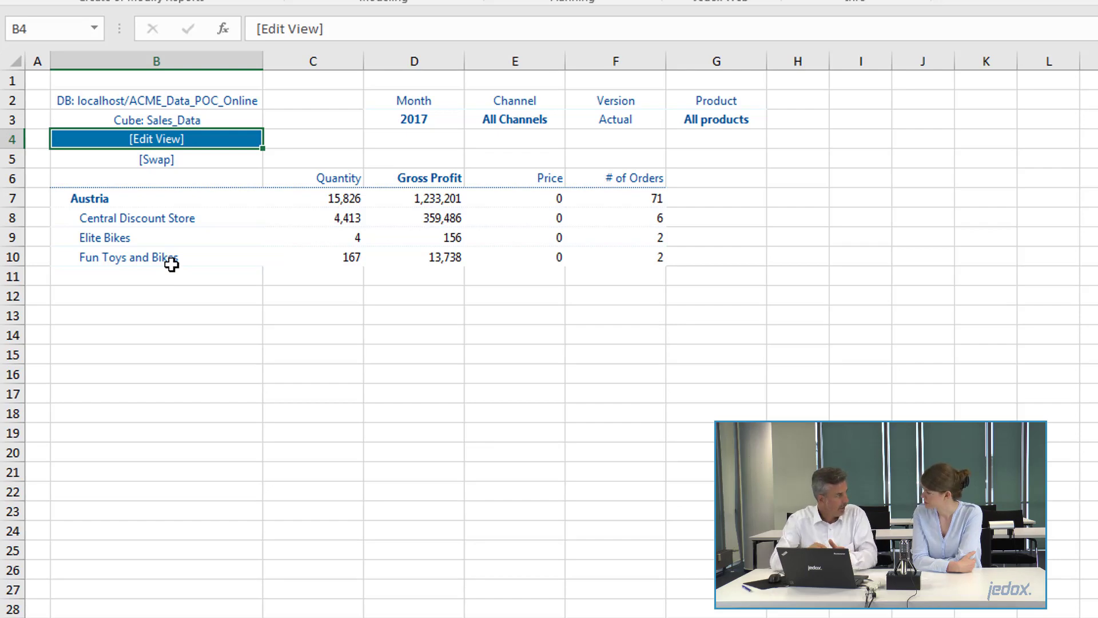
Step: Reopen the Customer element selection from the view definition, clear the previous selection and search for *Bikes*
click(196, 143)
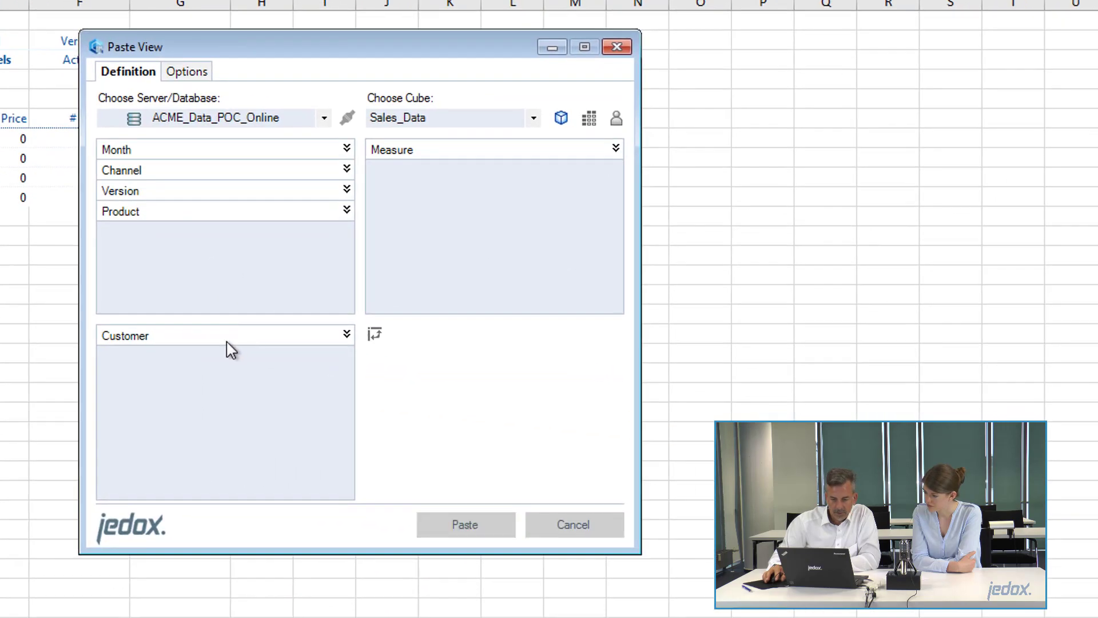
click(227, 339)
click(219, 362)
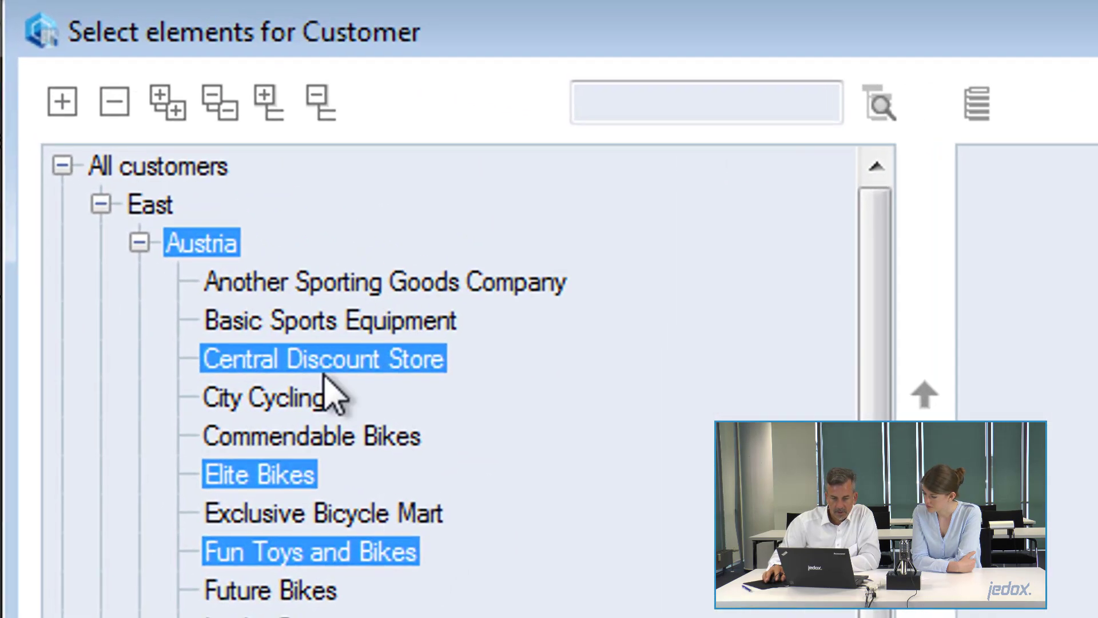
click(169, 177)
click(722, 123)
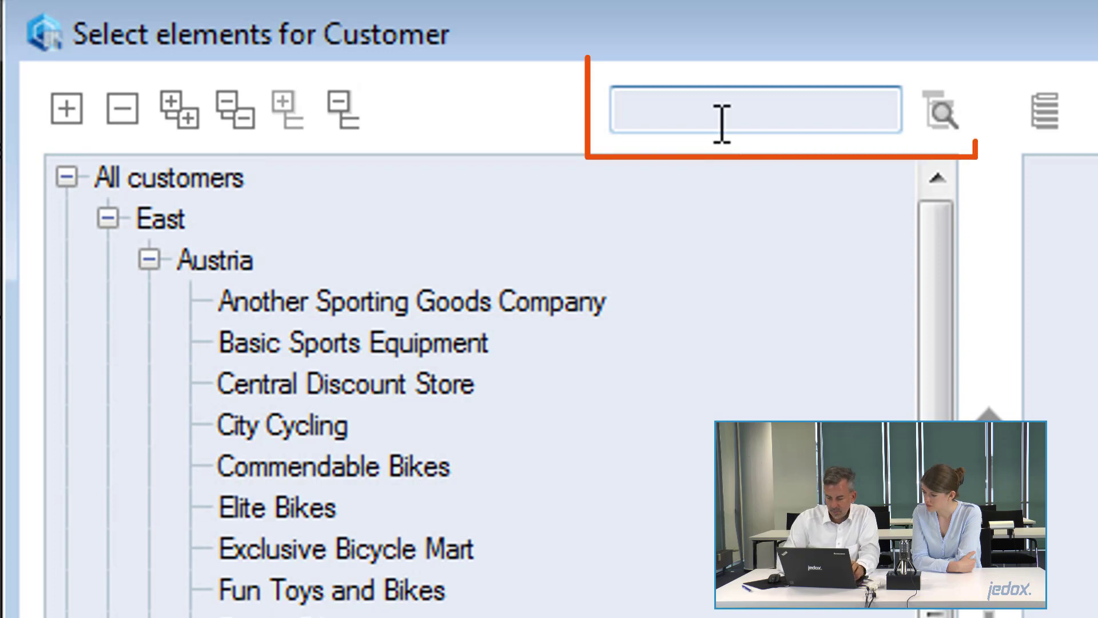
text(*Bikes*)
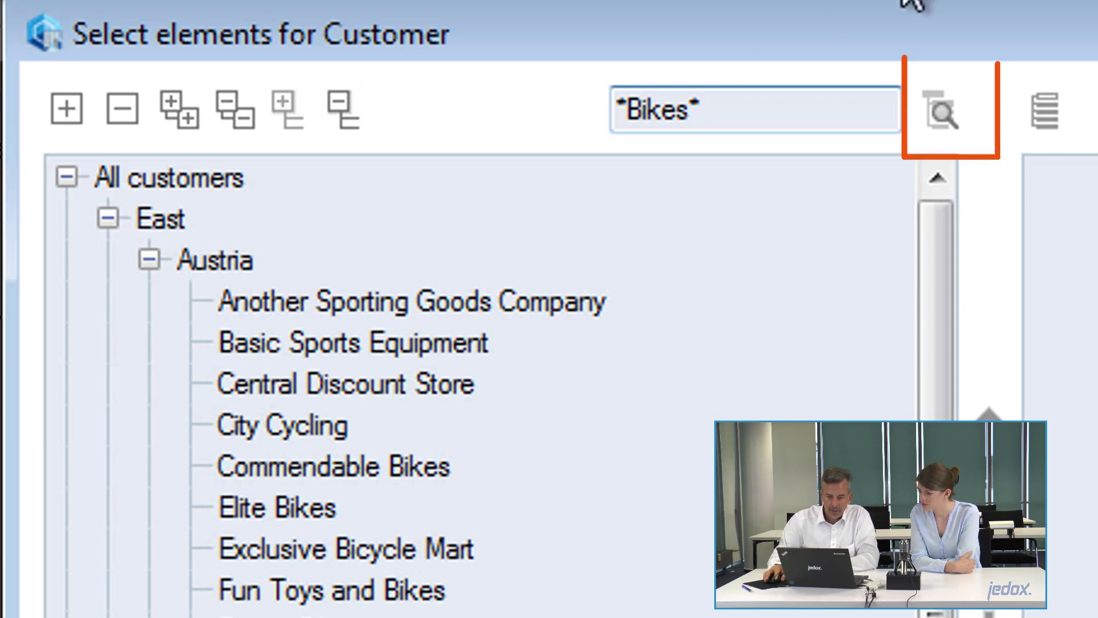
click(947, 91)
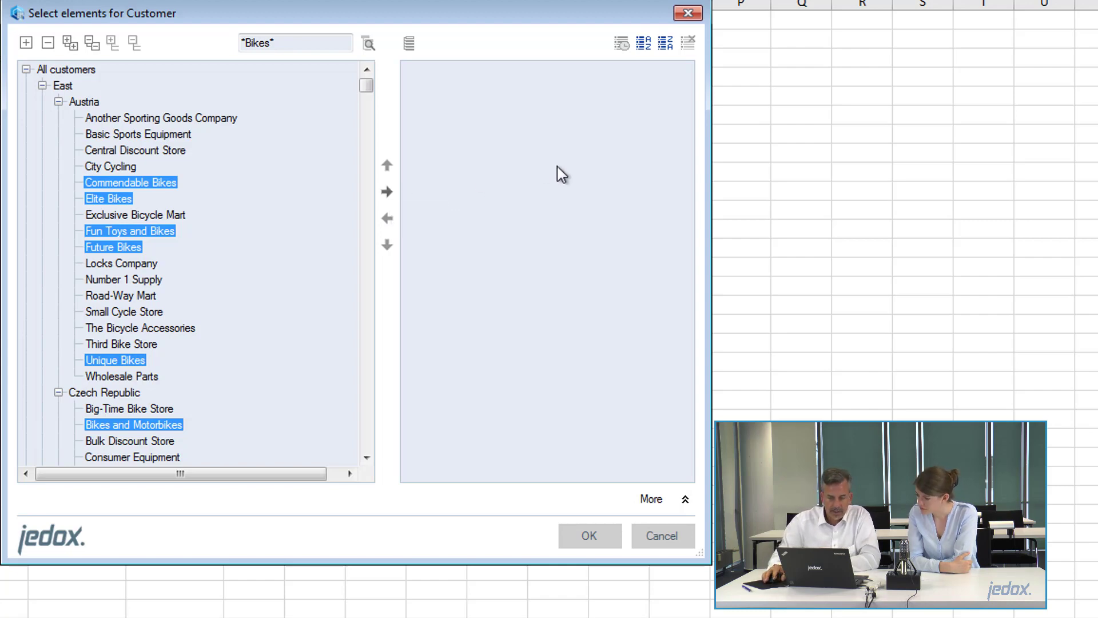
Step: Add the customers matching the search to the chosen elements list, confirm the selection and paste the view
click(387, 191)
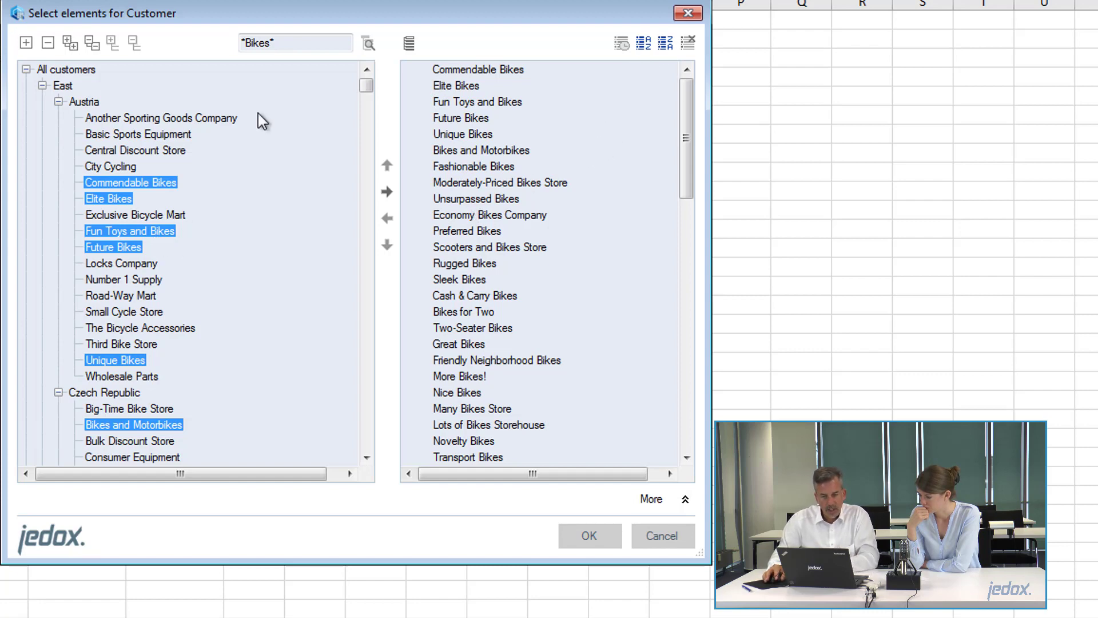
click(591, 538)
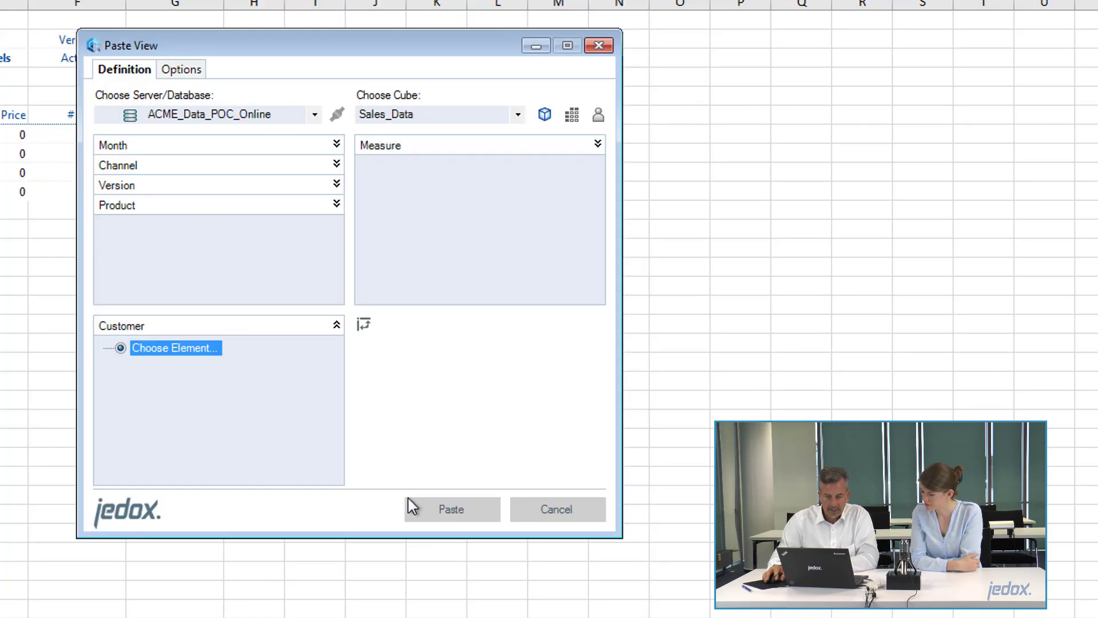
click(444, 509)
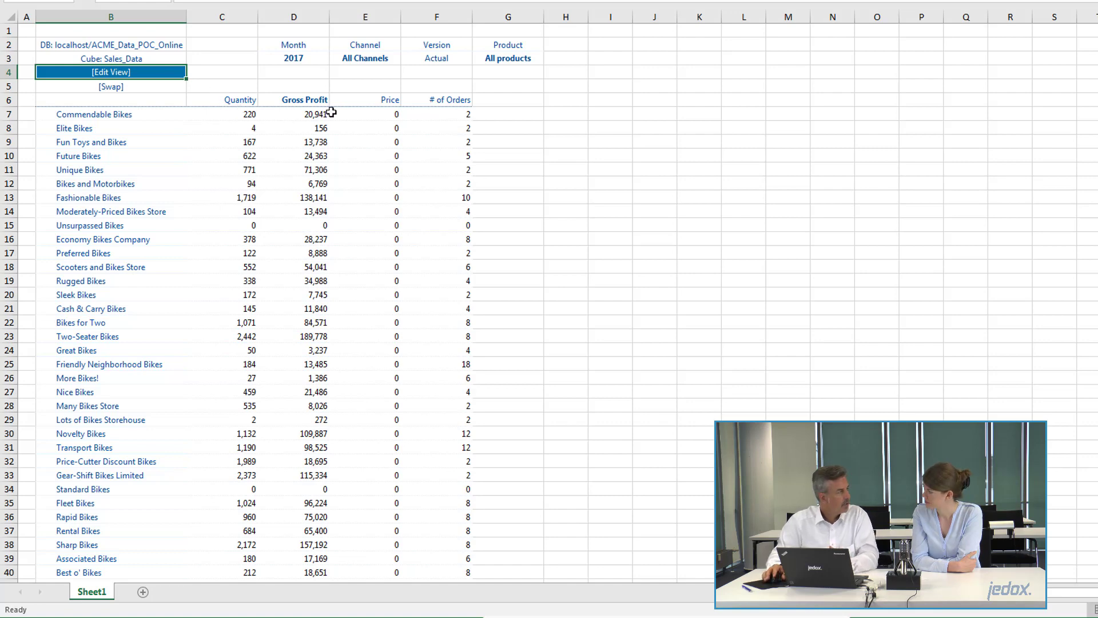
Step: Reopen the view definition and add Month to the columns beneath Measure and Channel to the rows beneath Customer
click(133, 75)
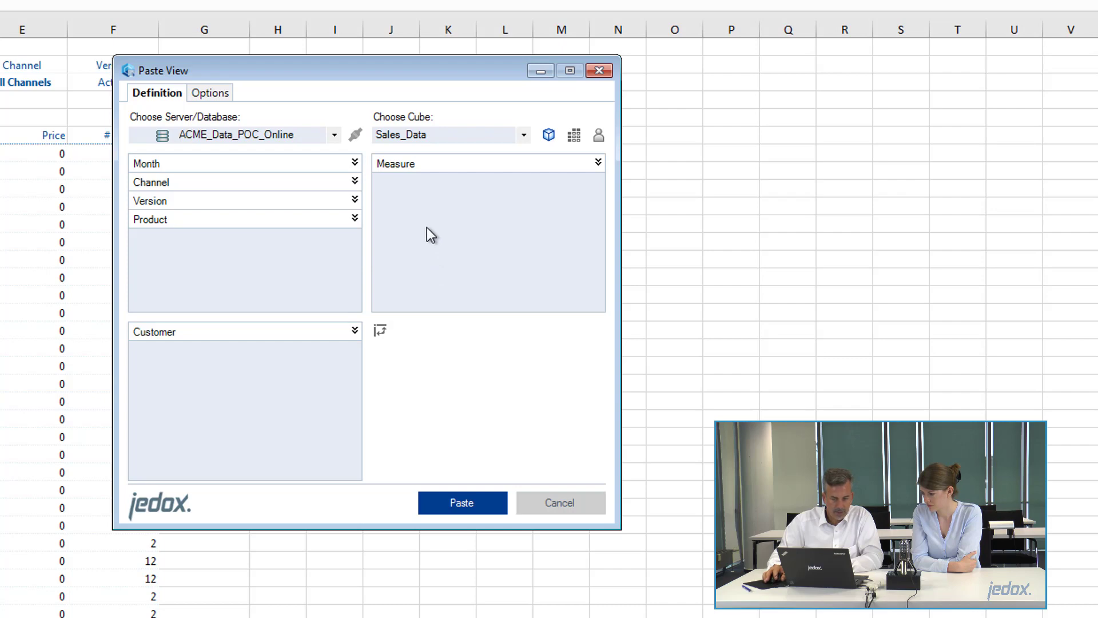
drag(160, 163, 457, 208)
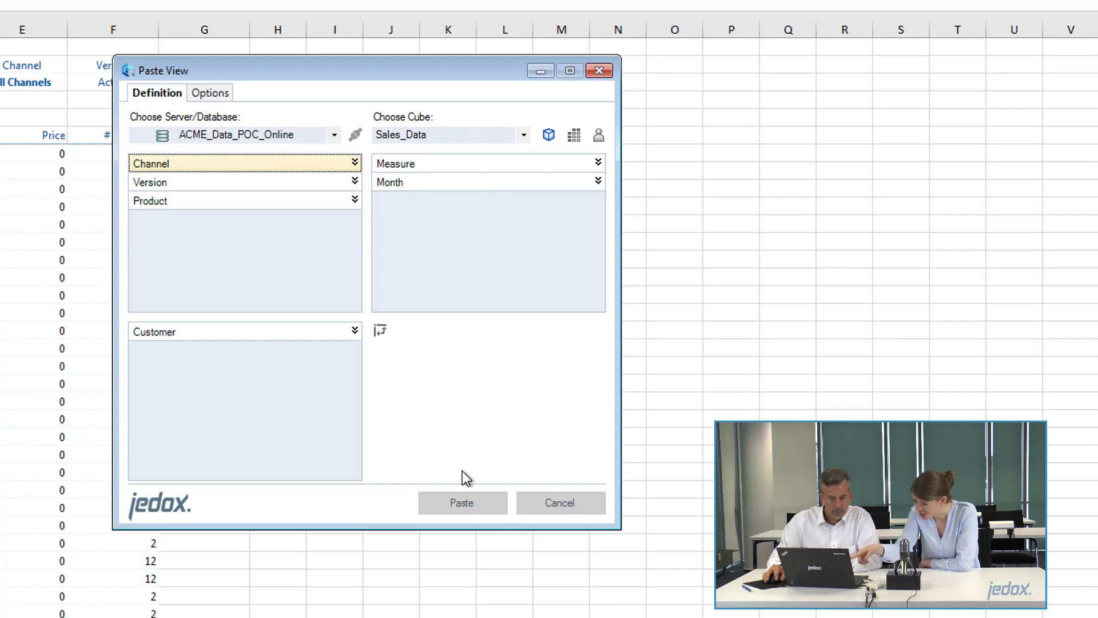
click(198, 163)
drag(198, 163, 184, 364)
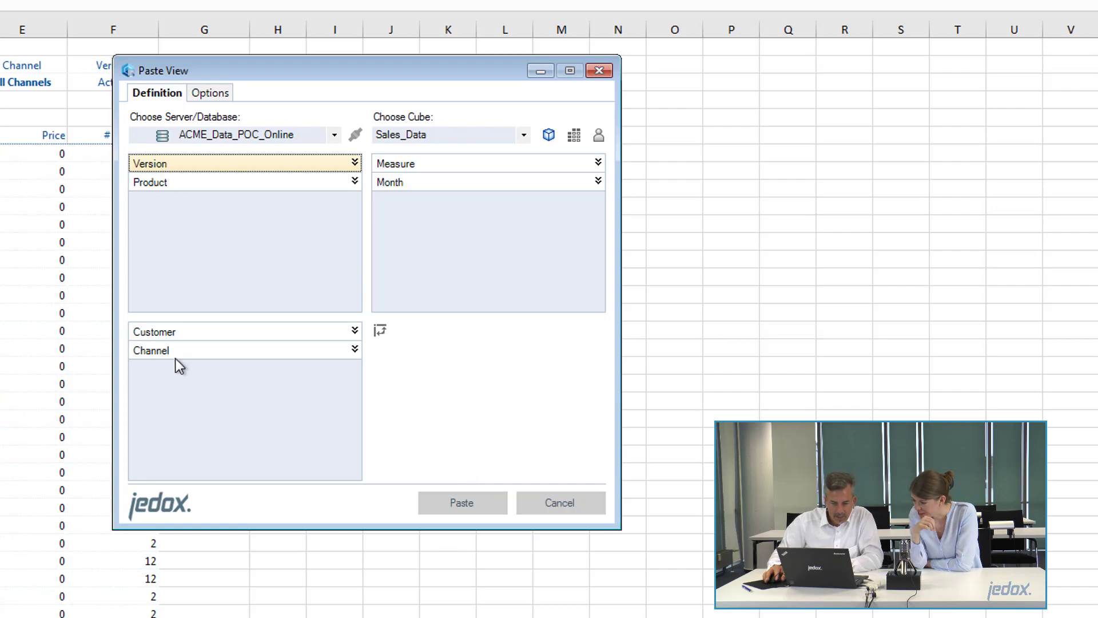
Step: Expand All Channels in the Channel element selection and confirm it together with Fax/Phone/Mail, Online Shop and Walk-In
click(170, 351)
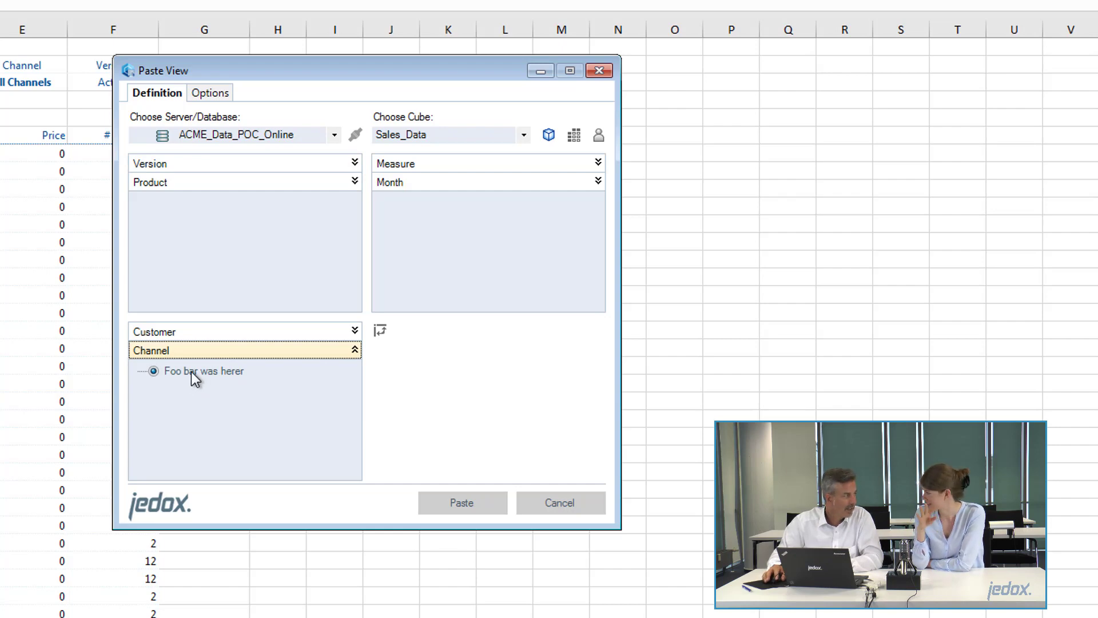
double_click(191, 372)
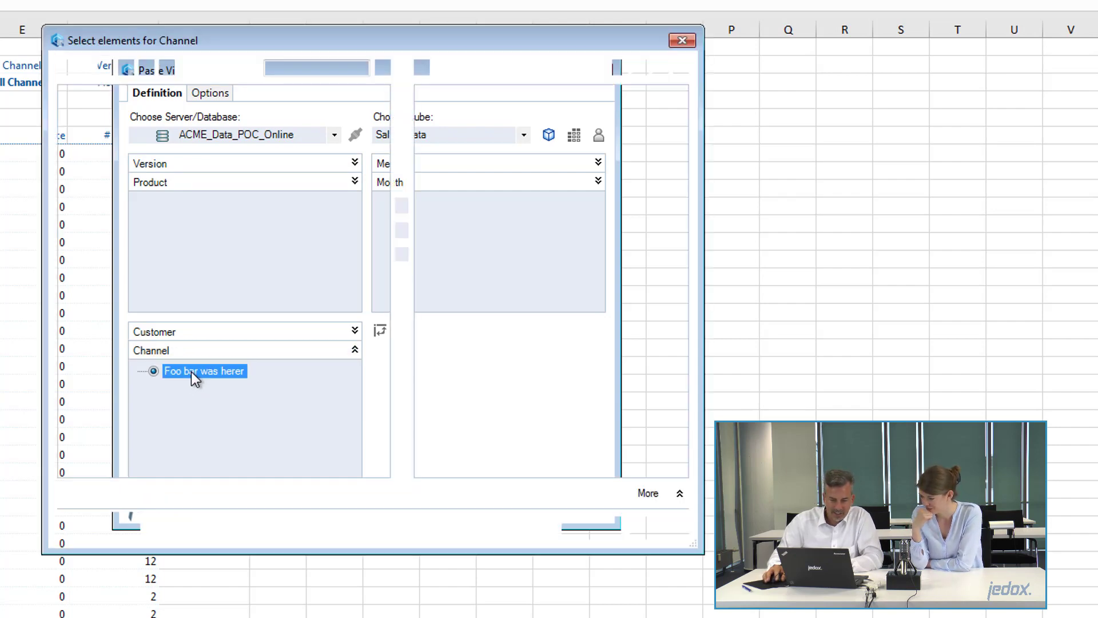
click(66, 93)
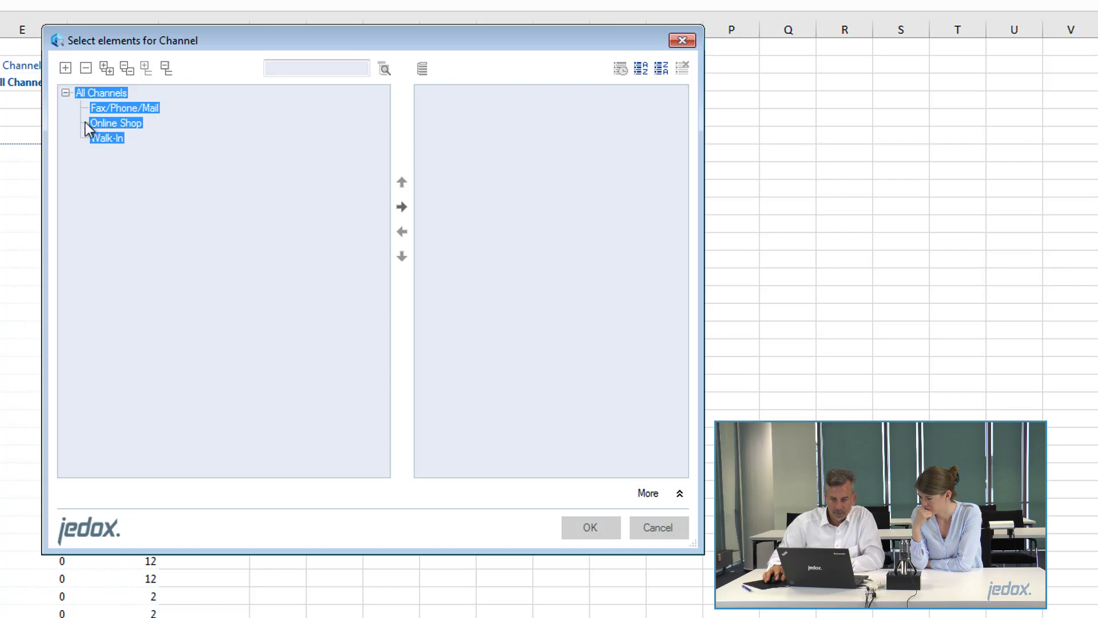
click(593, 535)
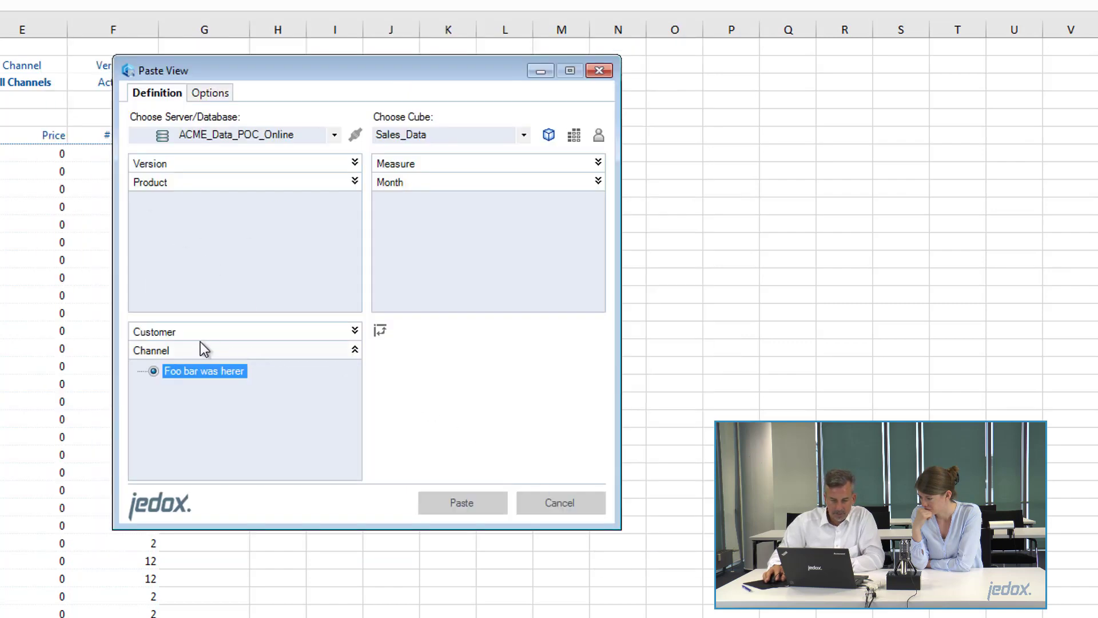
Step: Limit the Month dimension to 2017-Q1 and its months 2017-01, 2017-02 and 2017-03, and confirm the selection
click(425, 183)
click(434, 205)
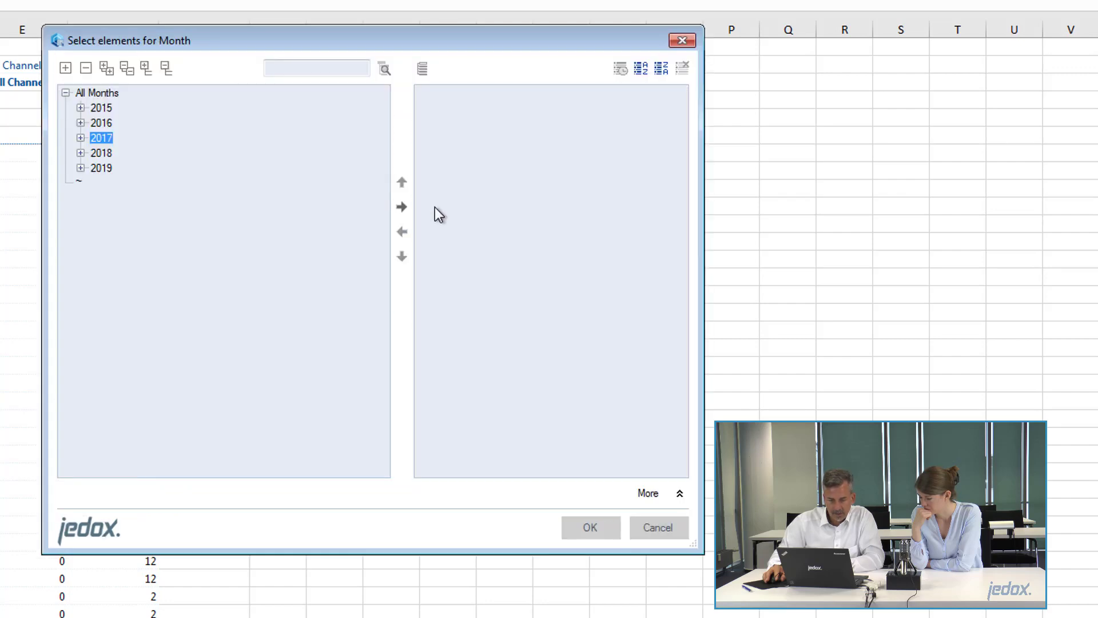
click(80, 138)
click(95, 153)
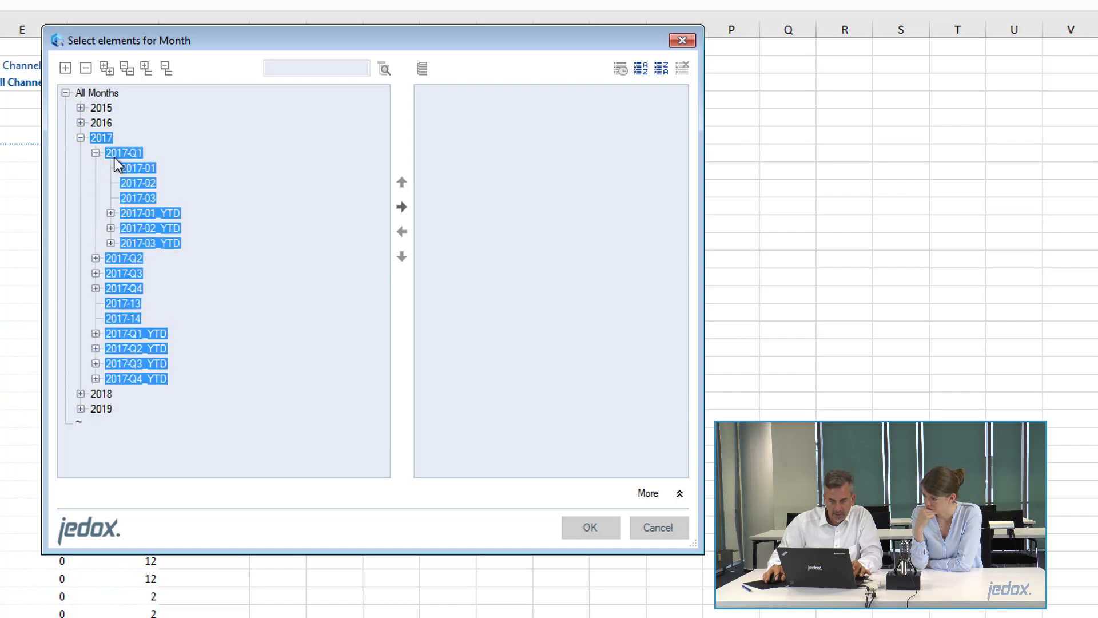
click(127, 156)
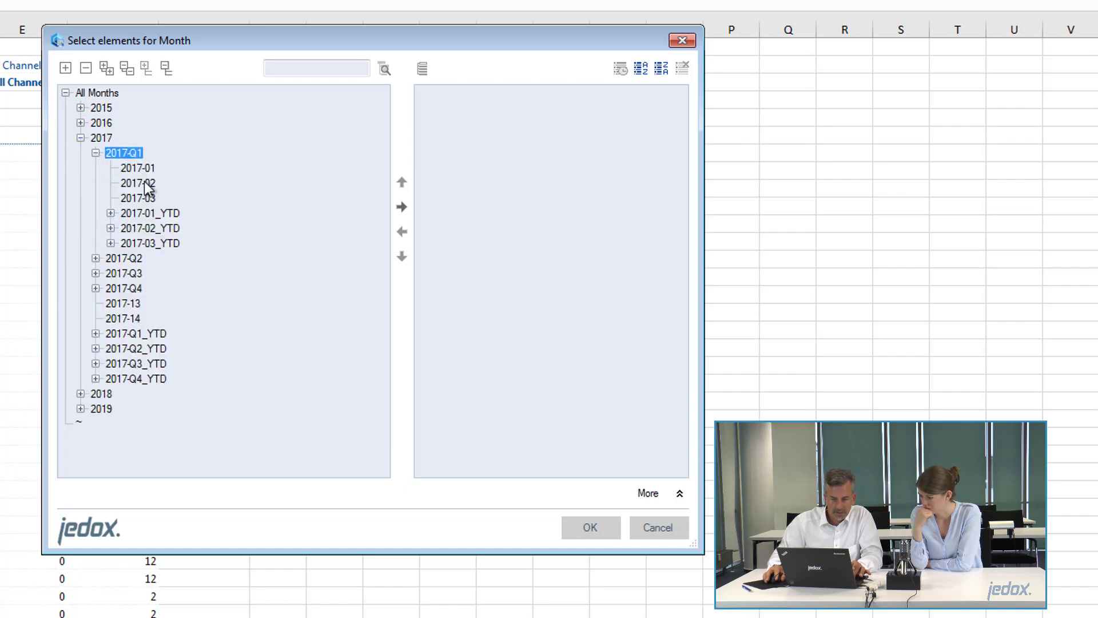
ctrl+click(150, 200)
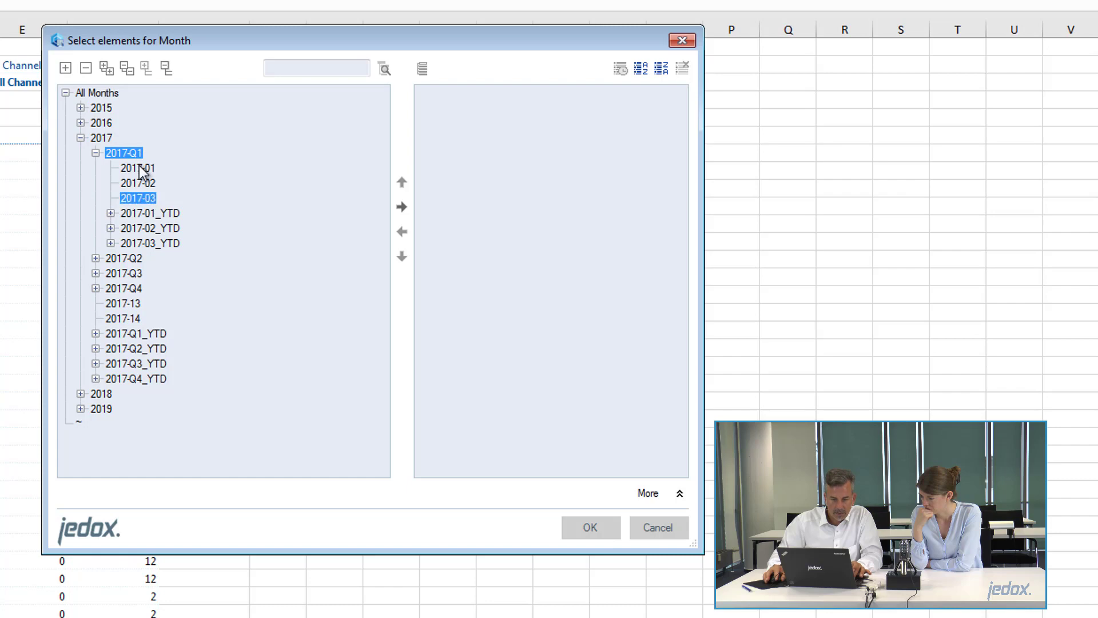
ctrl+click(150, 168)
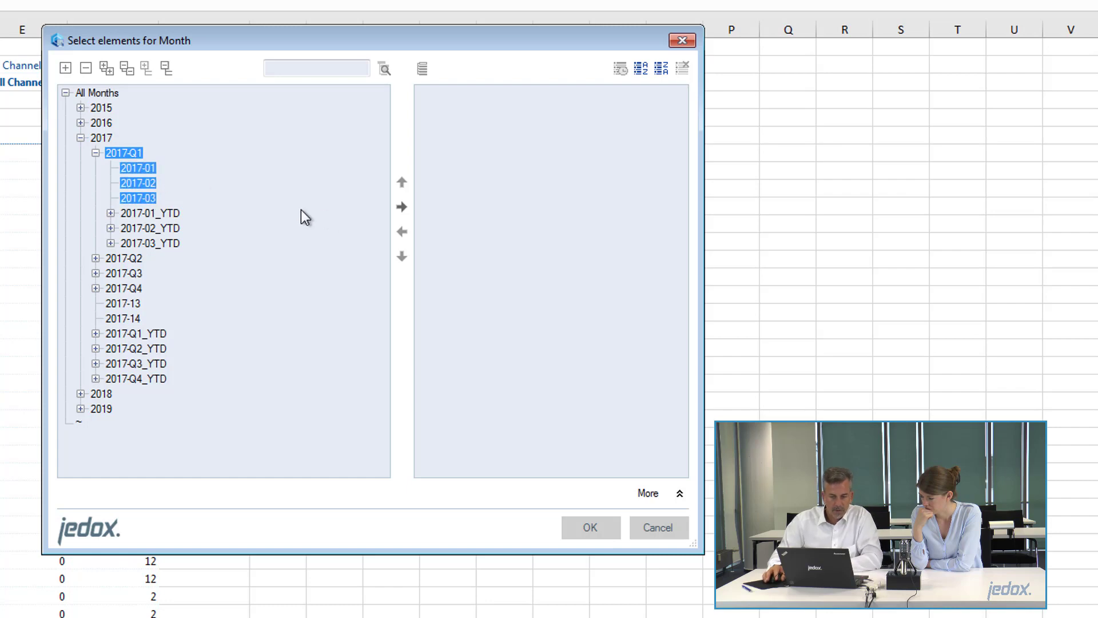
click(601, 537)
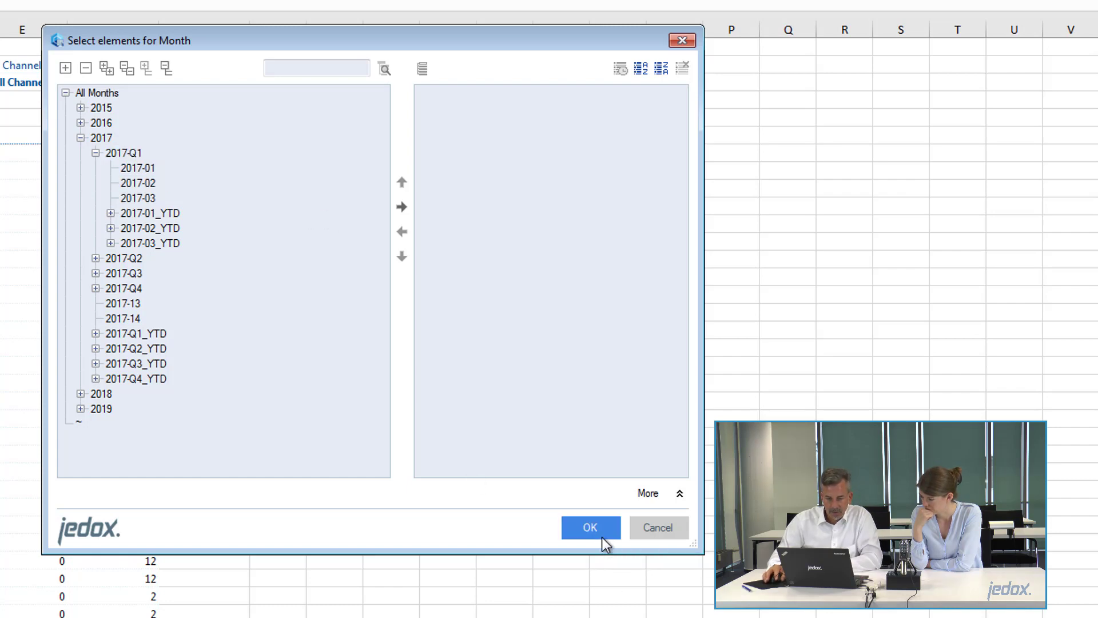
Step: Paste the Sales_Data view with the selected quarter and months and turn on zero suppression for it
click(480, 503)
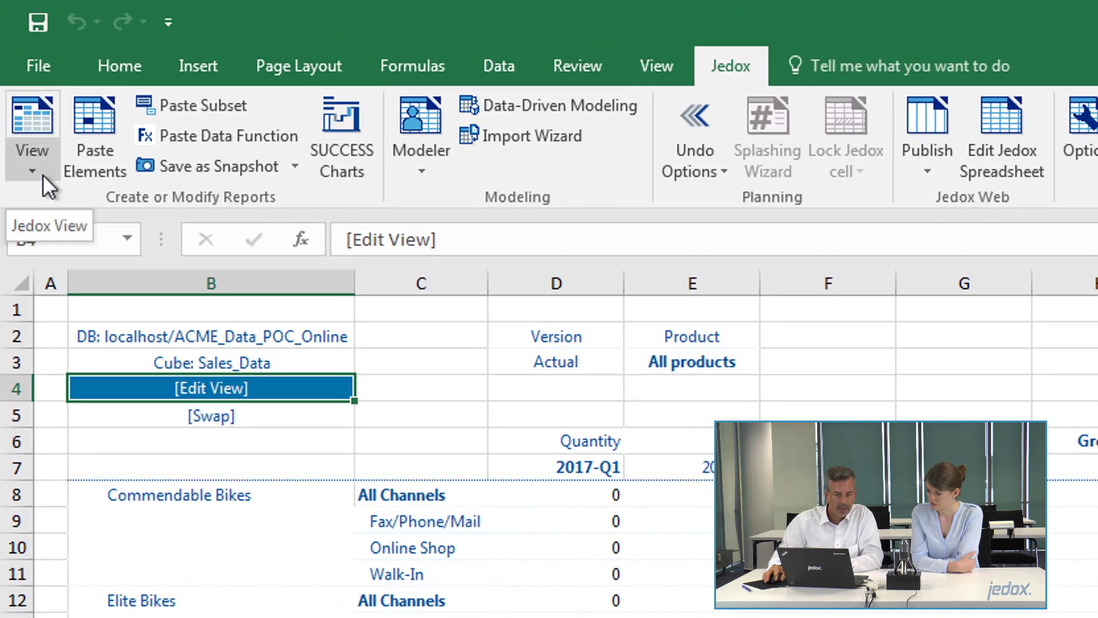
click(43, 174)
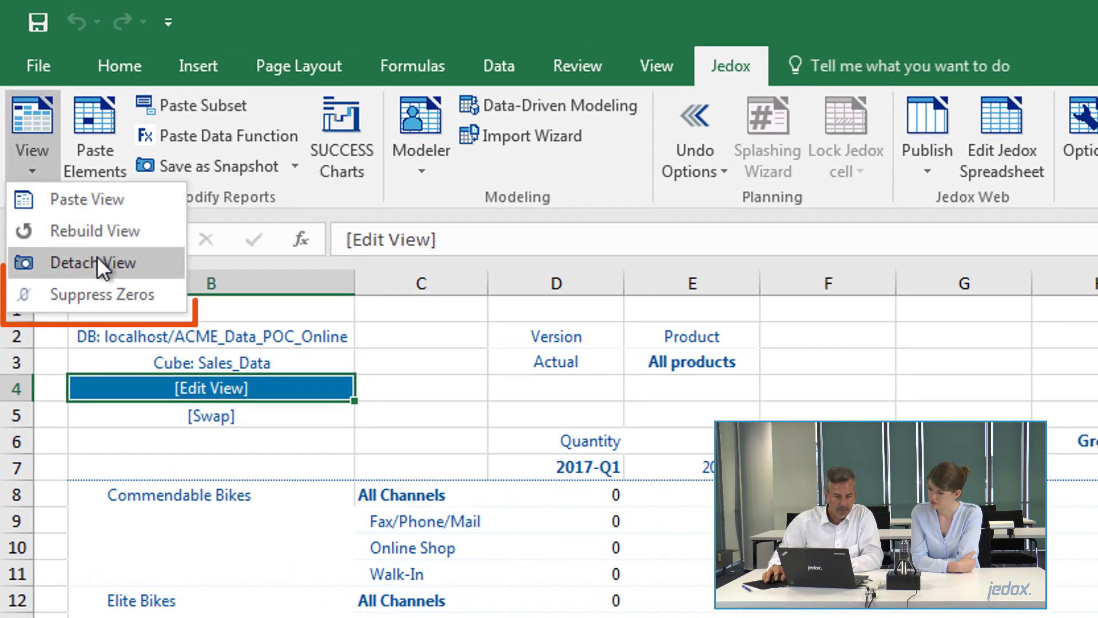
click(159, 299)
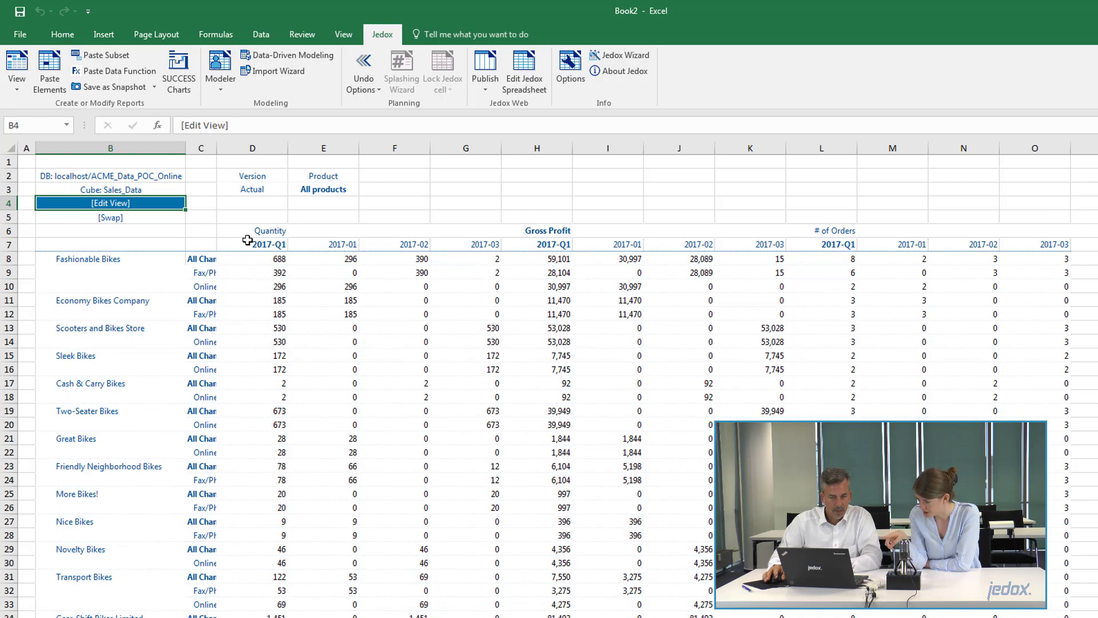
Step: Reopen the view definition and move Month above Measure in the columns
double_click(141, 204)
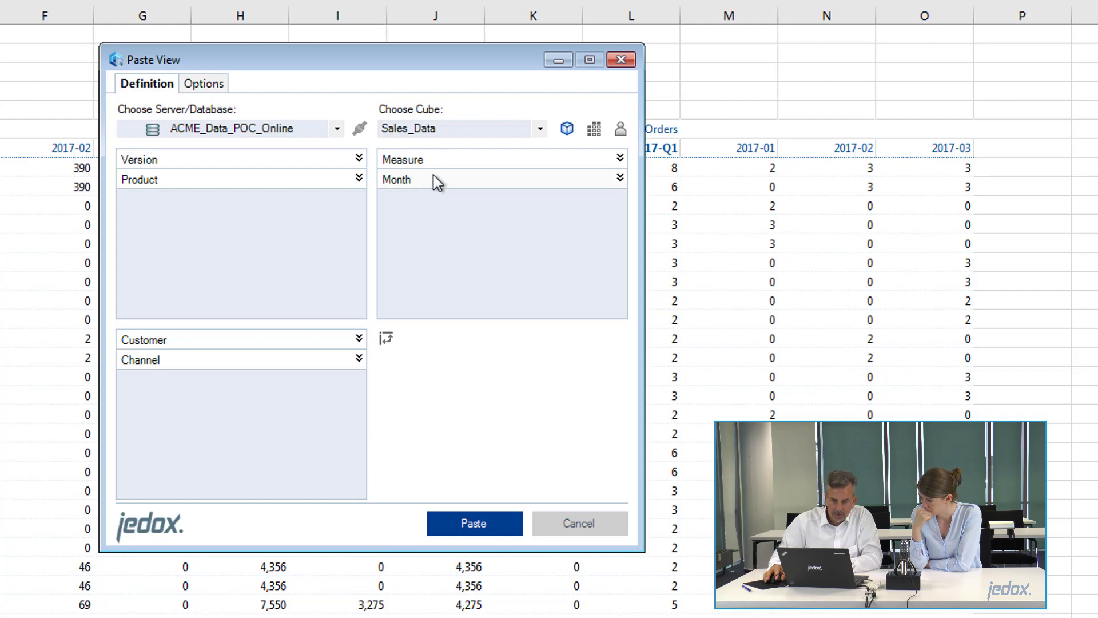
drag(433, 178, 437, 164)
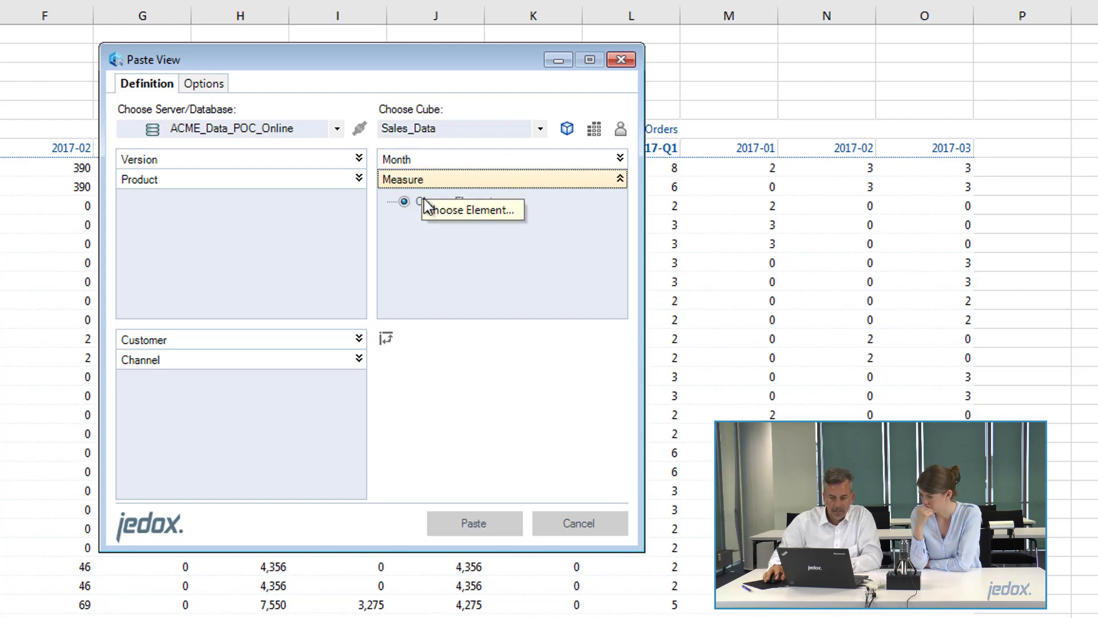
Step: Limit the Measure dimension to Quantity, Sales and Cost of Sales, expanding Gross Profit to reach them, and paste the view
click(430, 202)
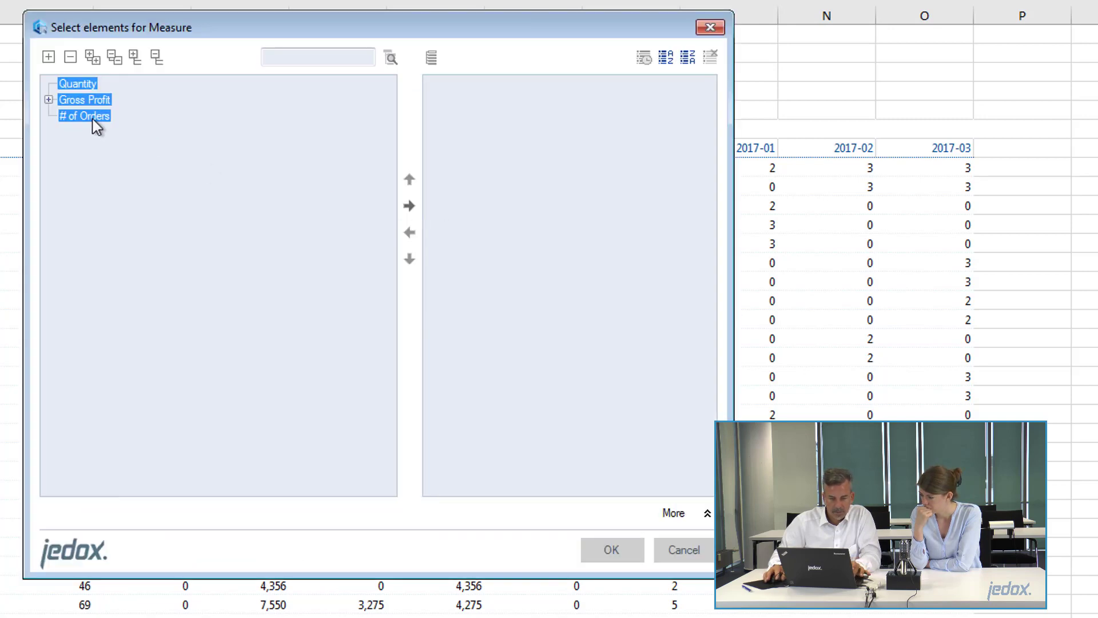
click(48, 99)
click(67, 89)
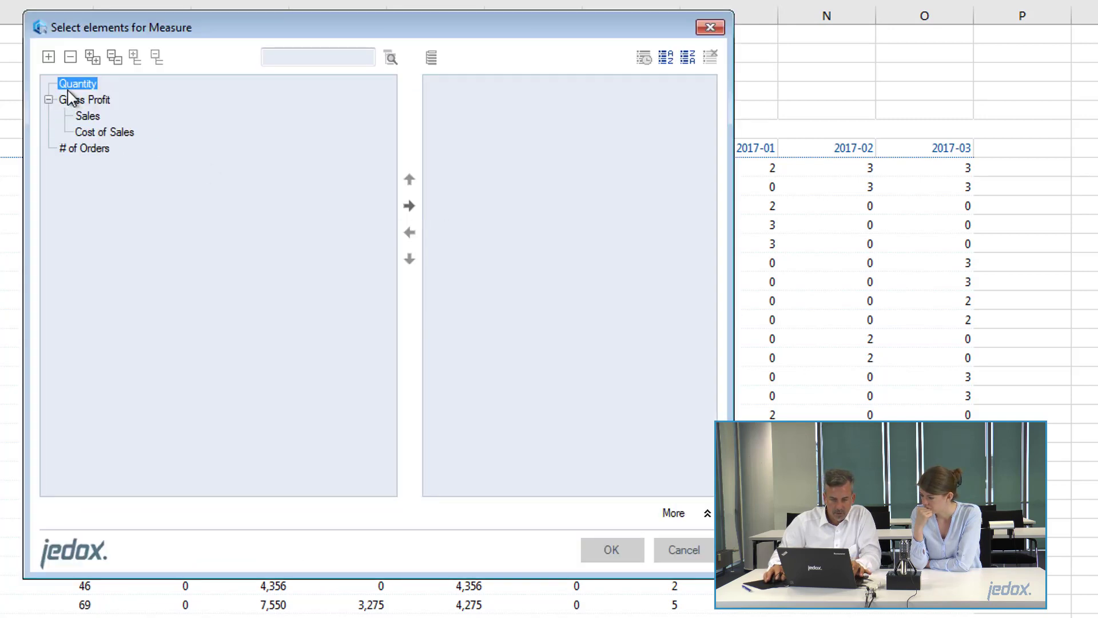
ctrl+click(93, 115)
ctrl+click(121, 133)
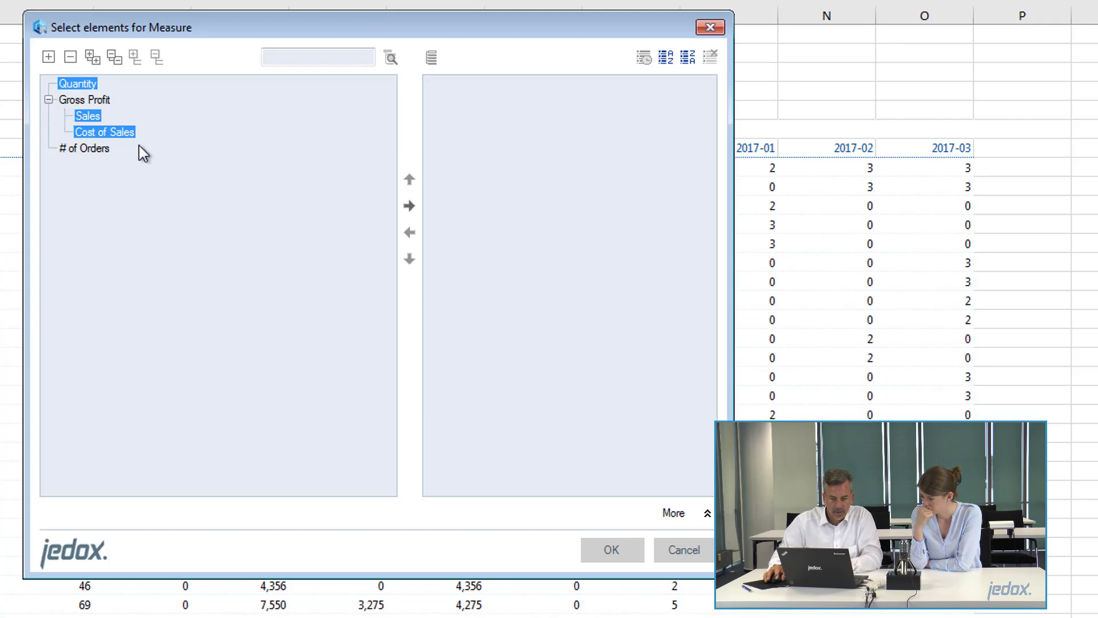
click(598, 547)
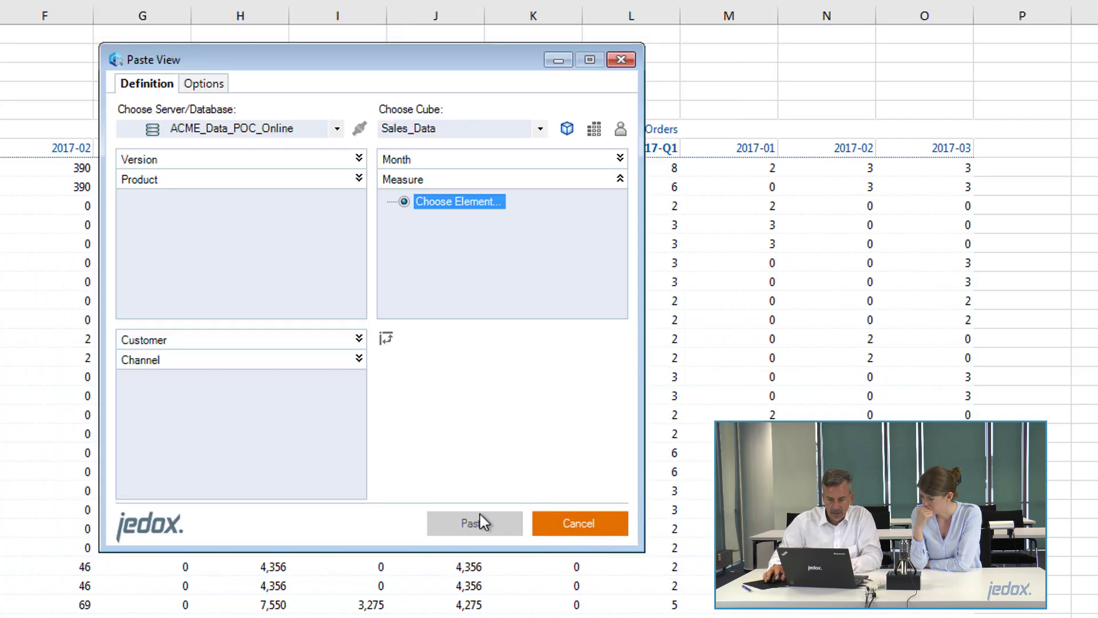
click(471, 518)
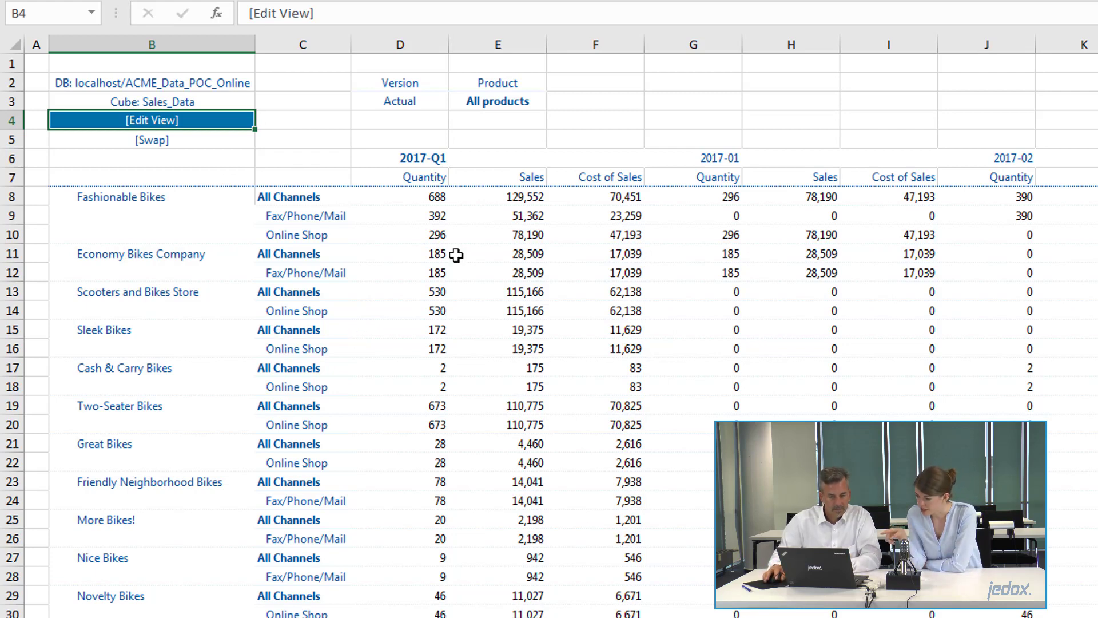
Step: Reopen the view definition and display the additional options in the element selection for Month
click(189, 120)
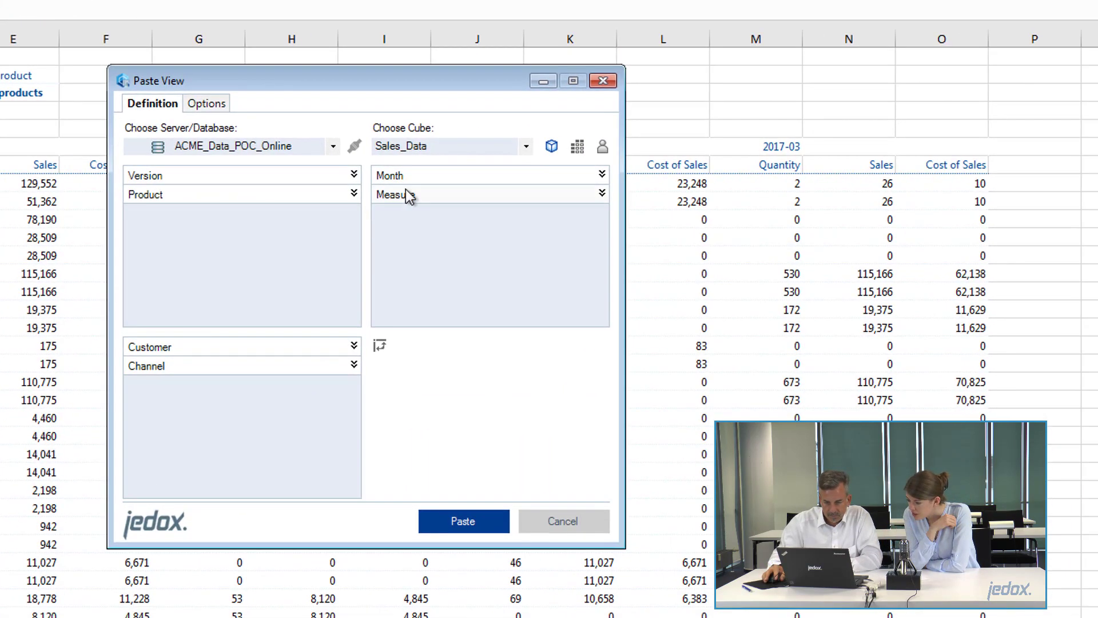
click(934, 182)
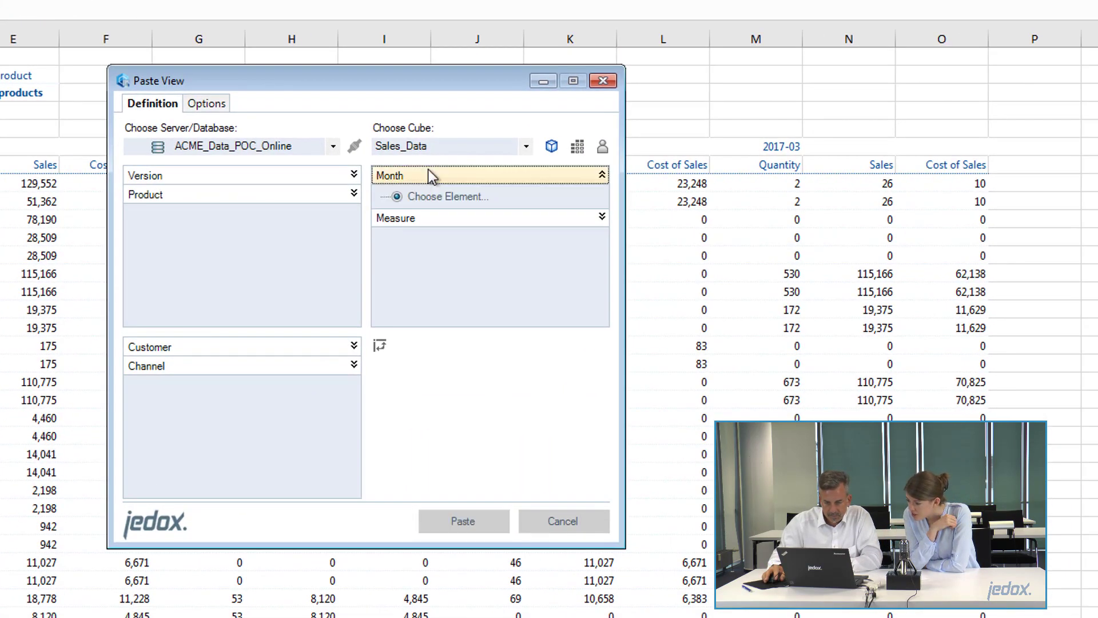
click(452, 199)
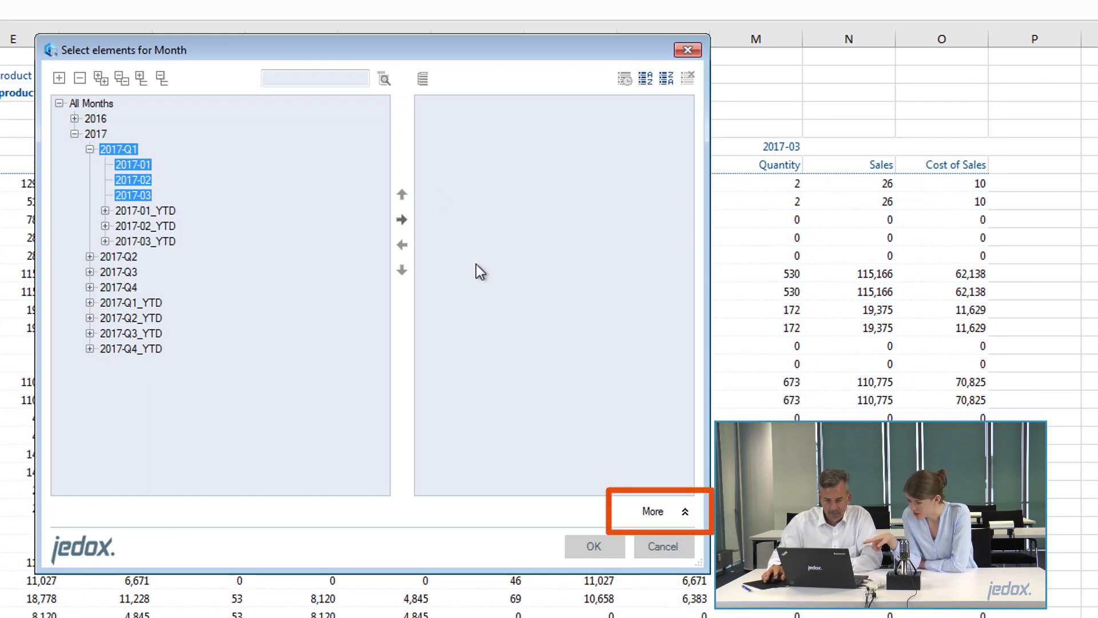
click(657, 512)
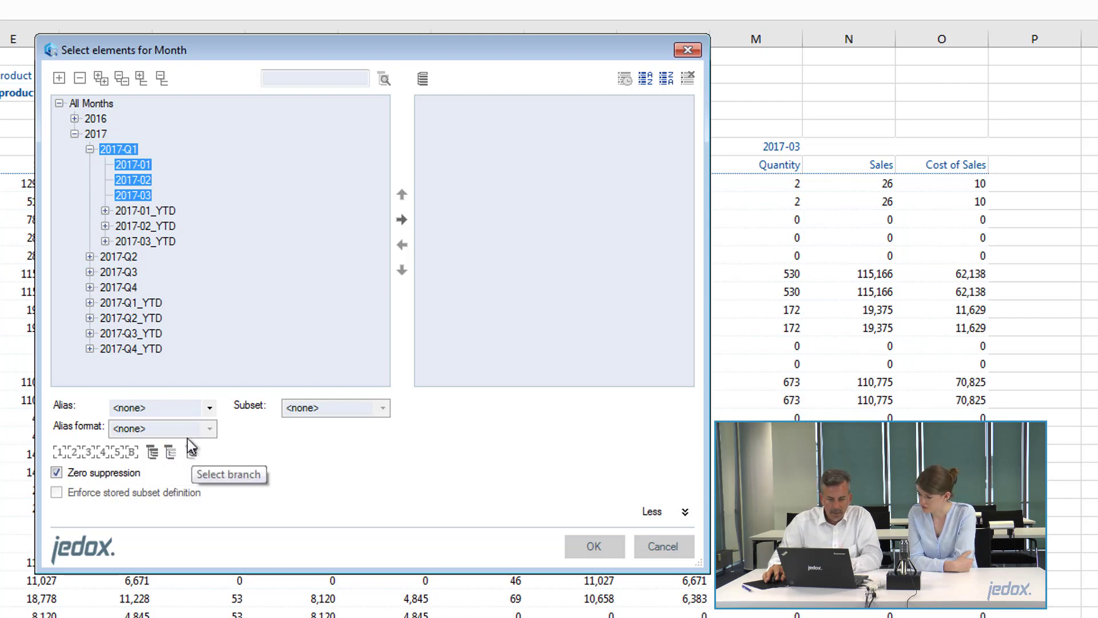
Step: Try the Name attribute as alias for the Month elements
click(208, 408)
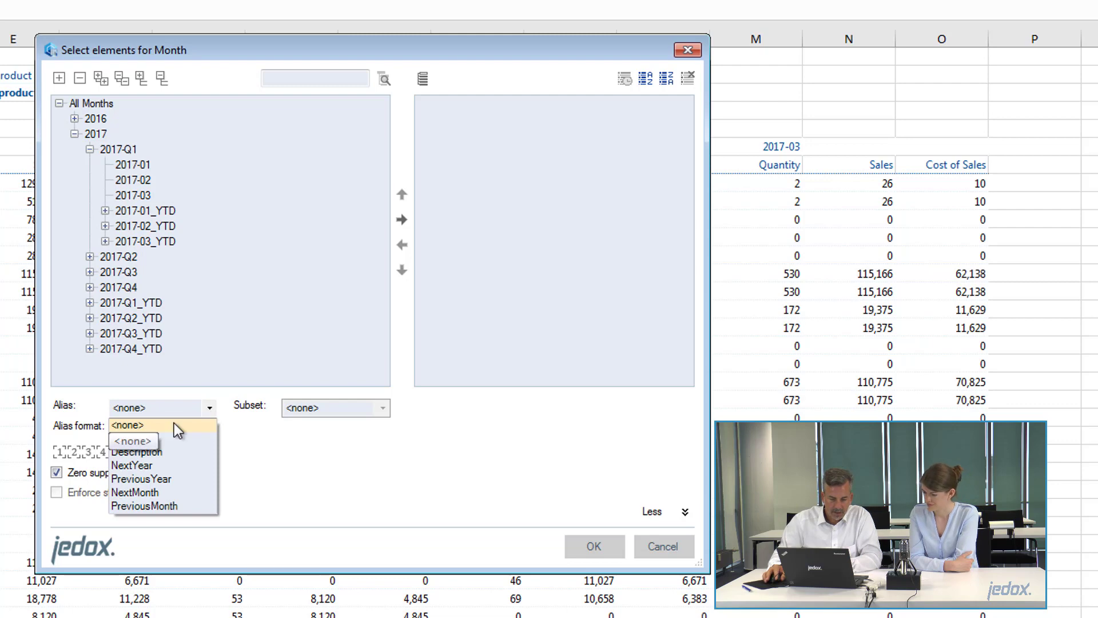
click(155, 438)
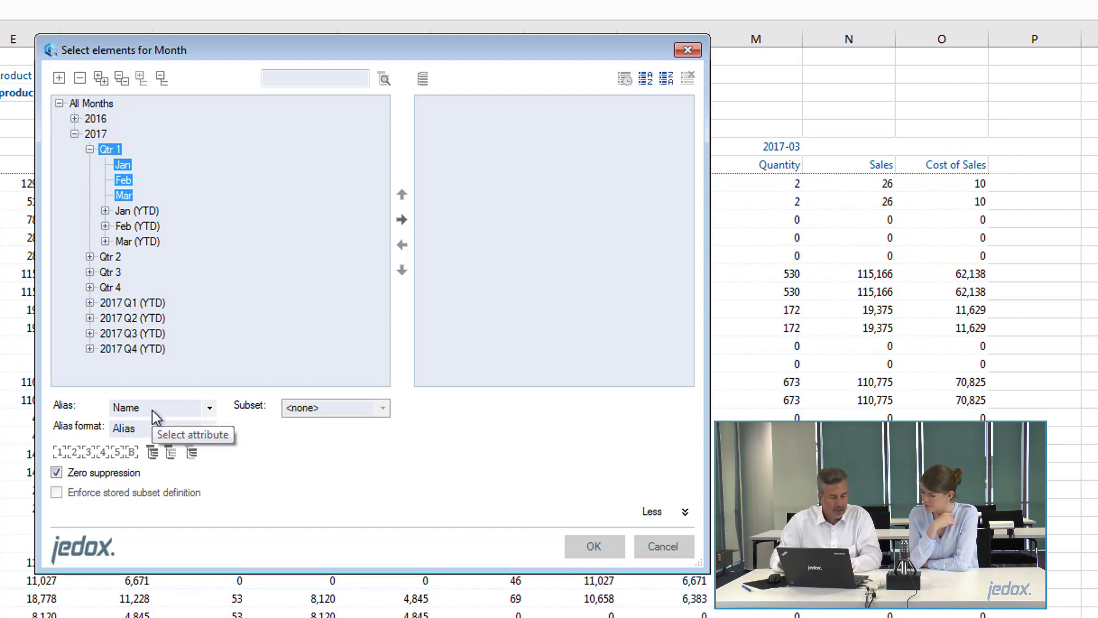
click(213, 416)
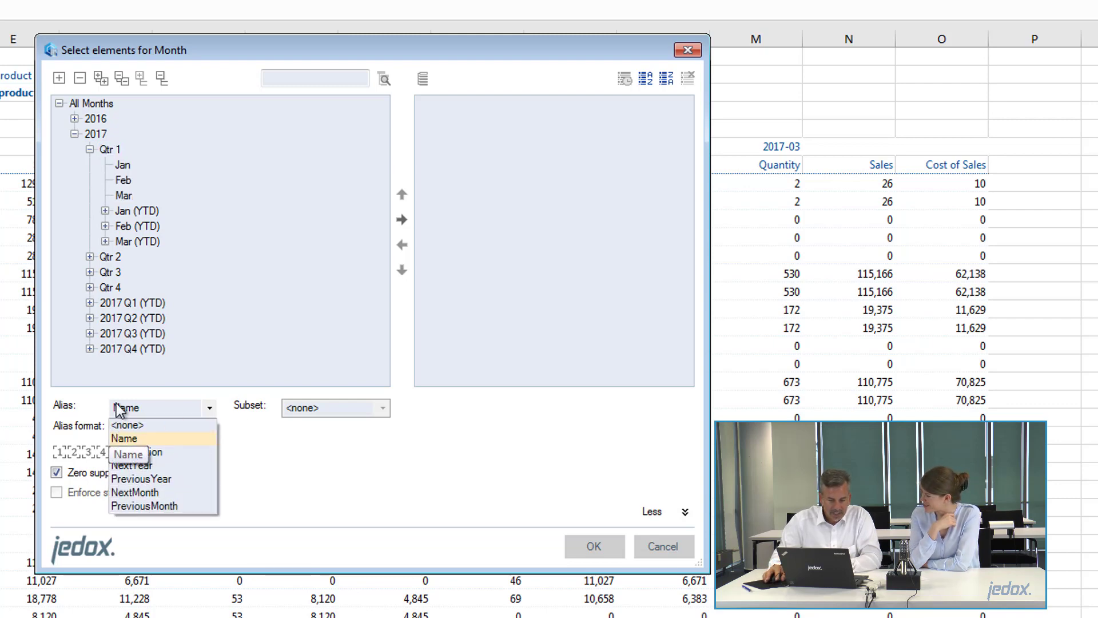
click(85, 402)
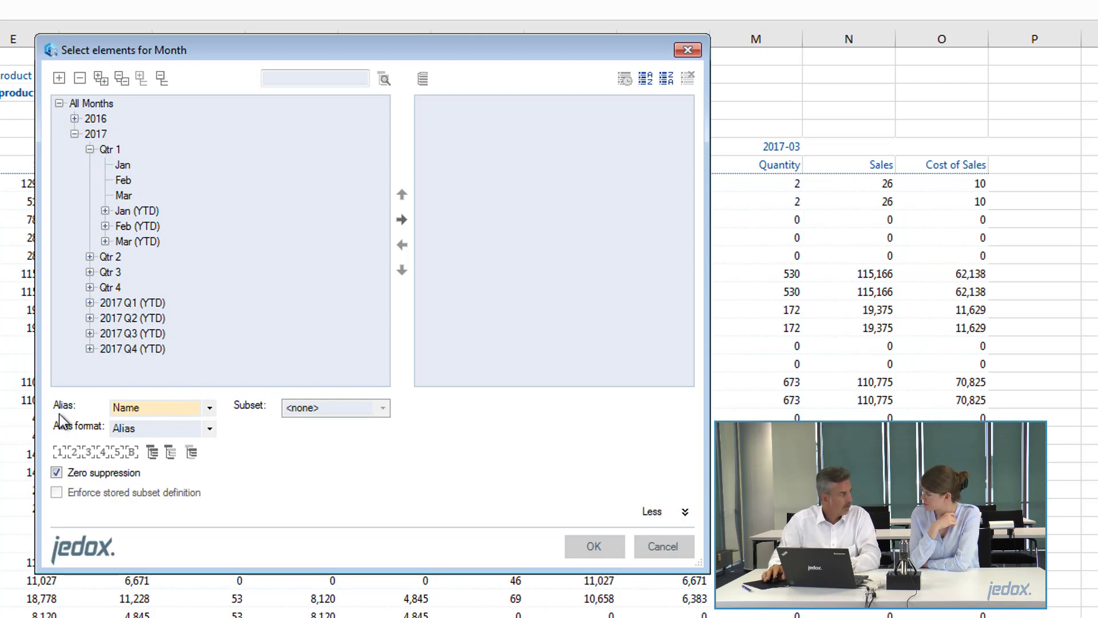
Step: Set the Month alias to Description with the format Alias (element name), confirm the selection and paste the view
click(211, 408)
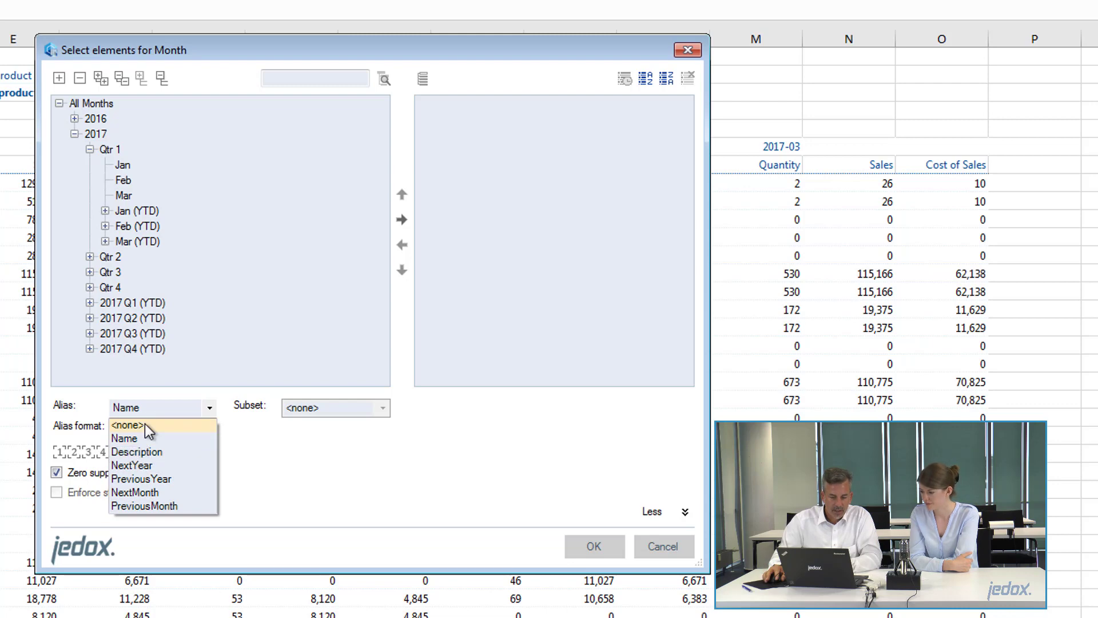
click(151, 453)
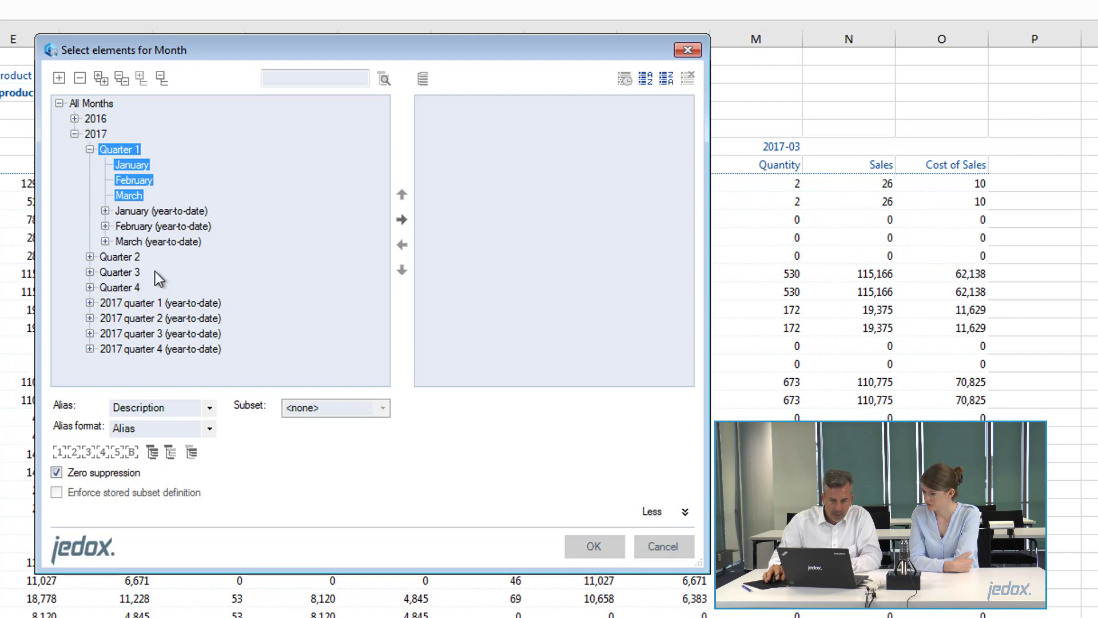
click(210, 428)
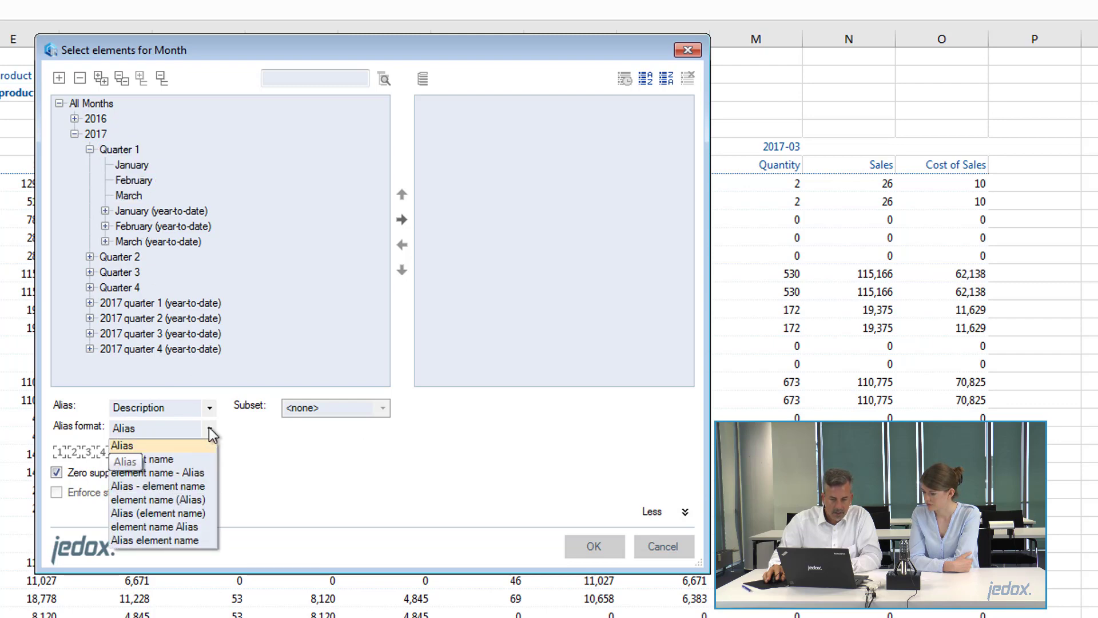
click(139, 514)
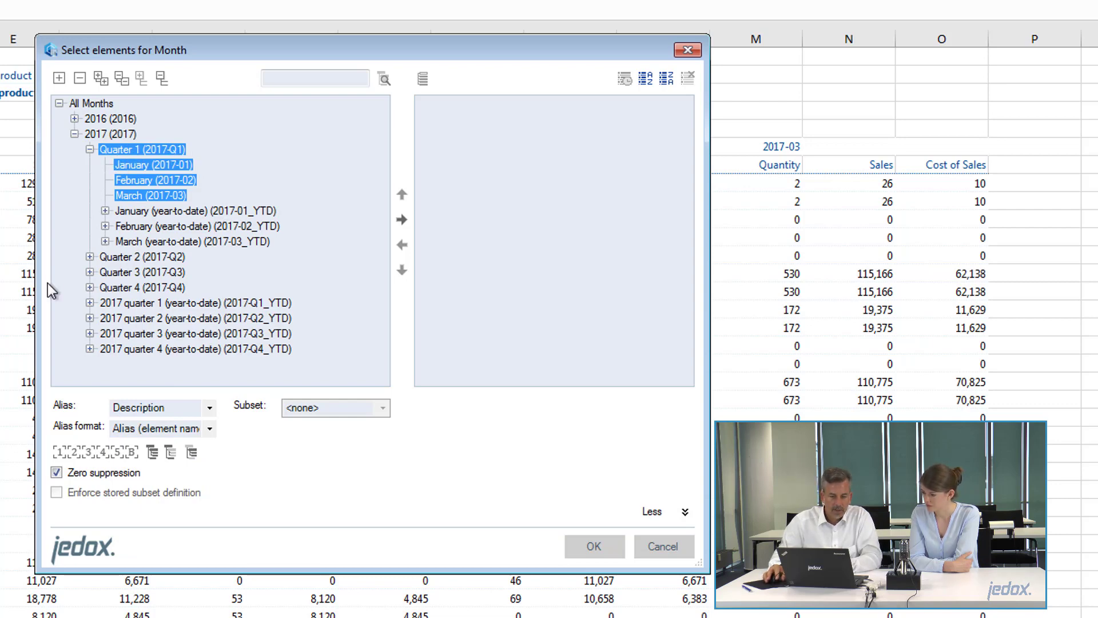
click(579, 553)
click(501, 528)
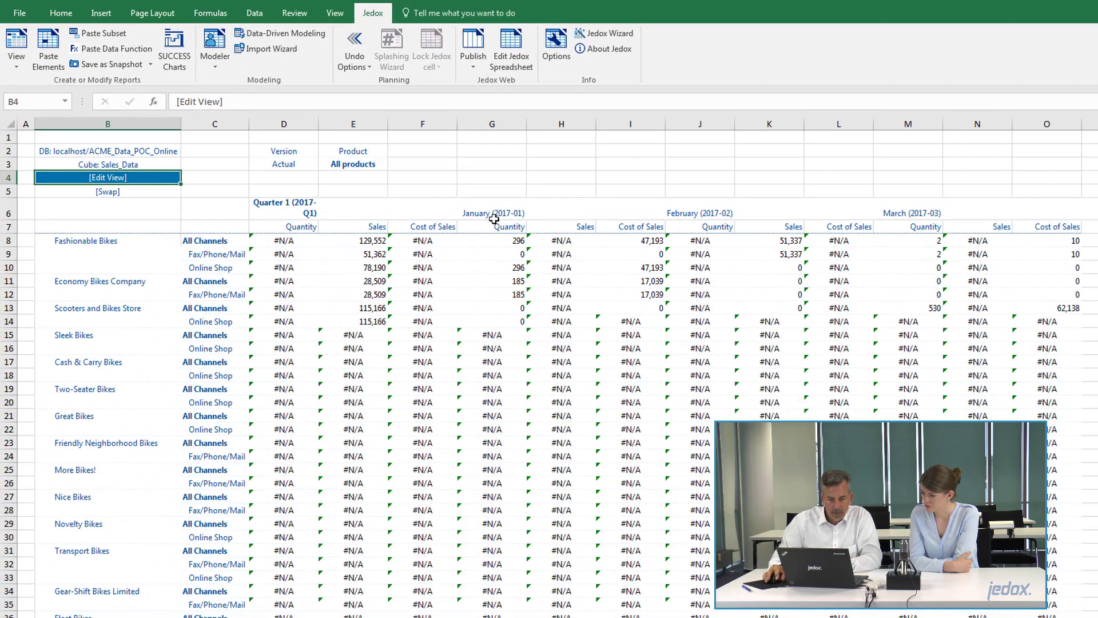
Step: Inspect the formula behind the January (2017-01) heading and review the interface languages offered in the Jedox options
click(493, 217)
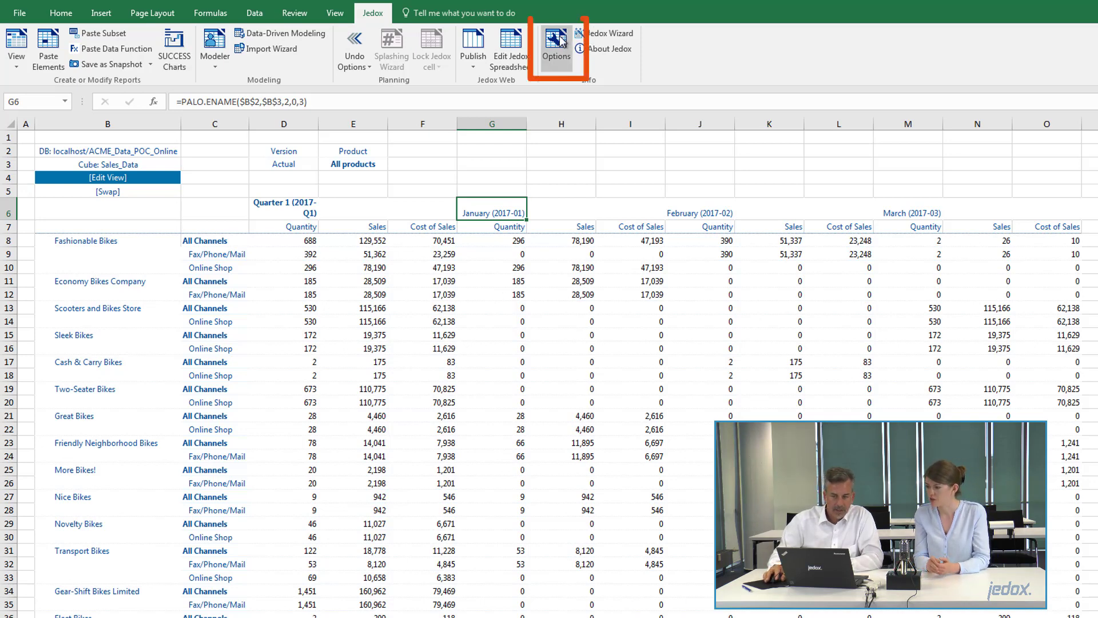
click(556, 55)
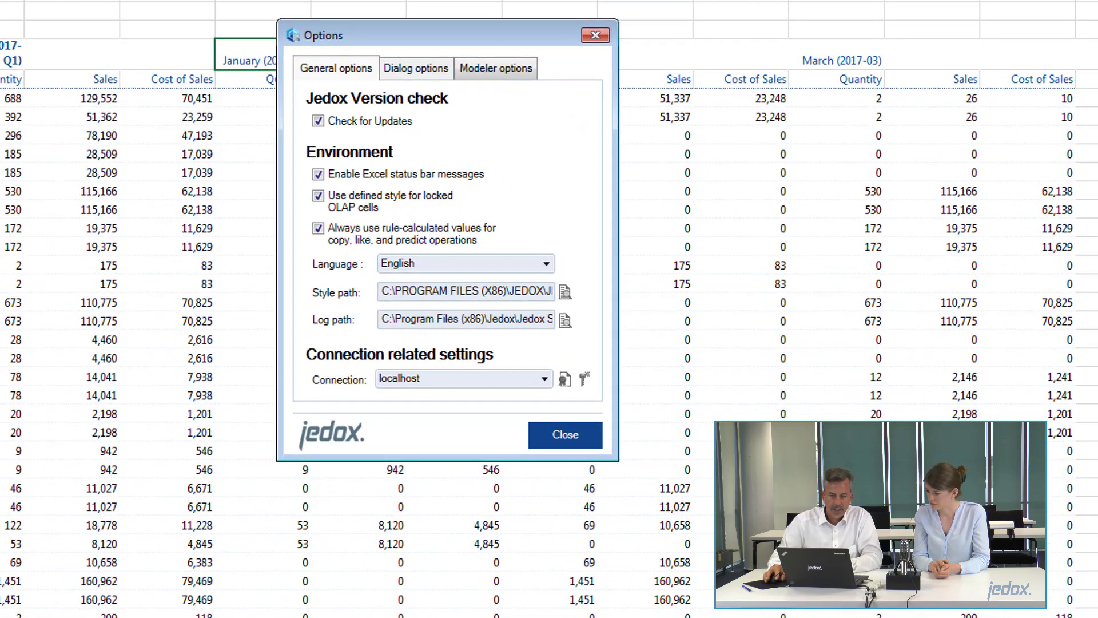
click(465, 261)
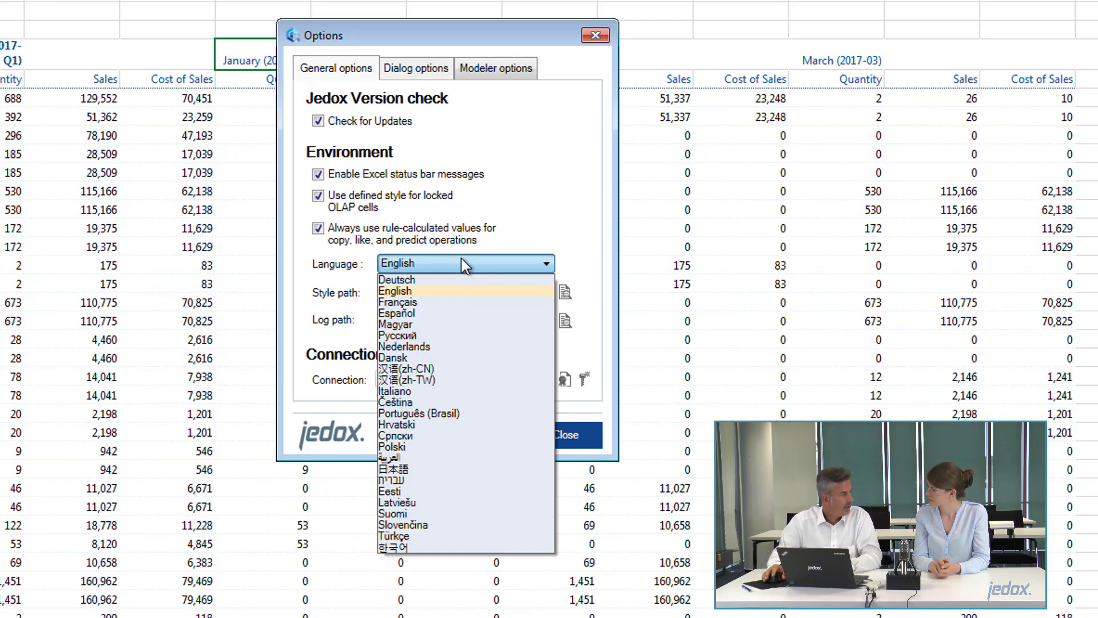
click(524, 214)
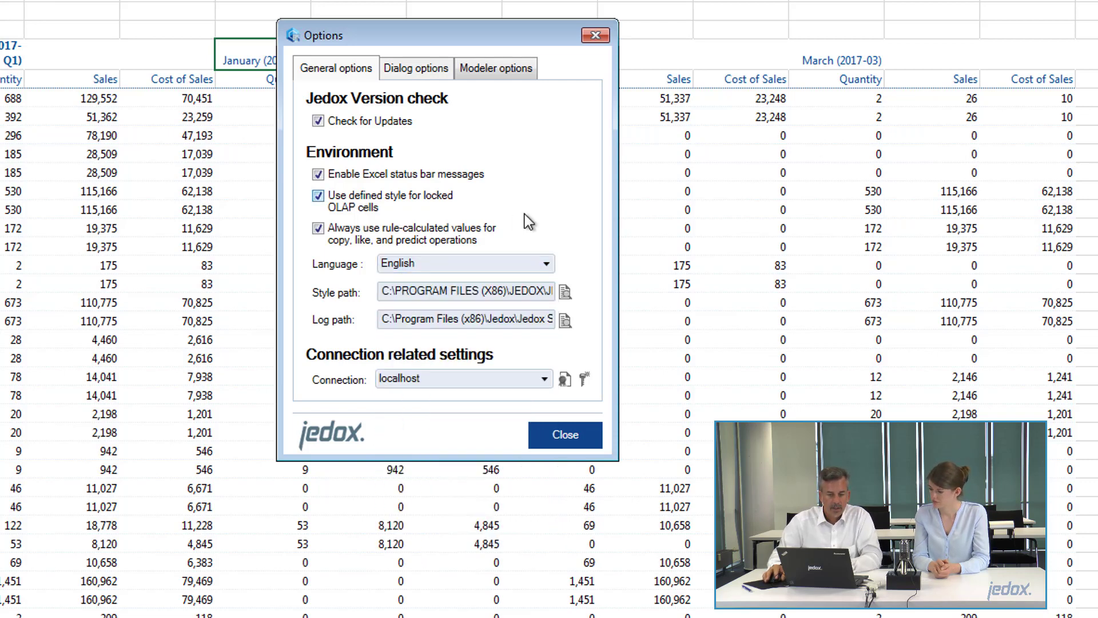